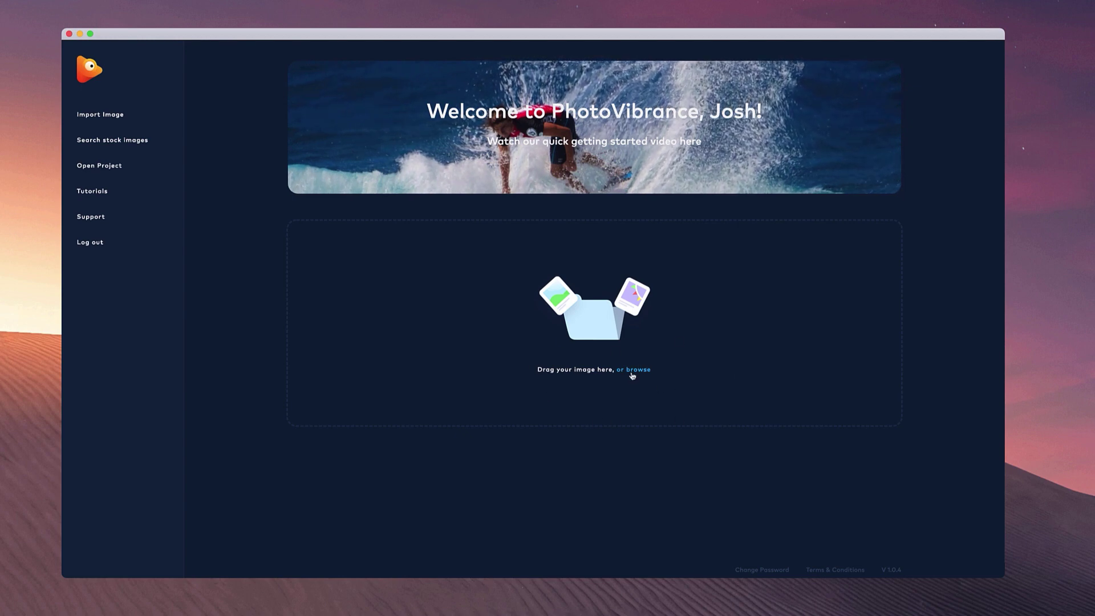
Open the stock image search from the welcome page's left sidebar
left_click(138, 145)
mouse_move(758, 138)
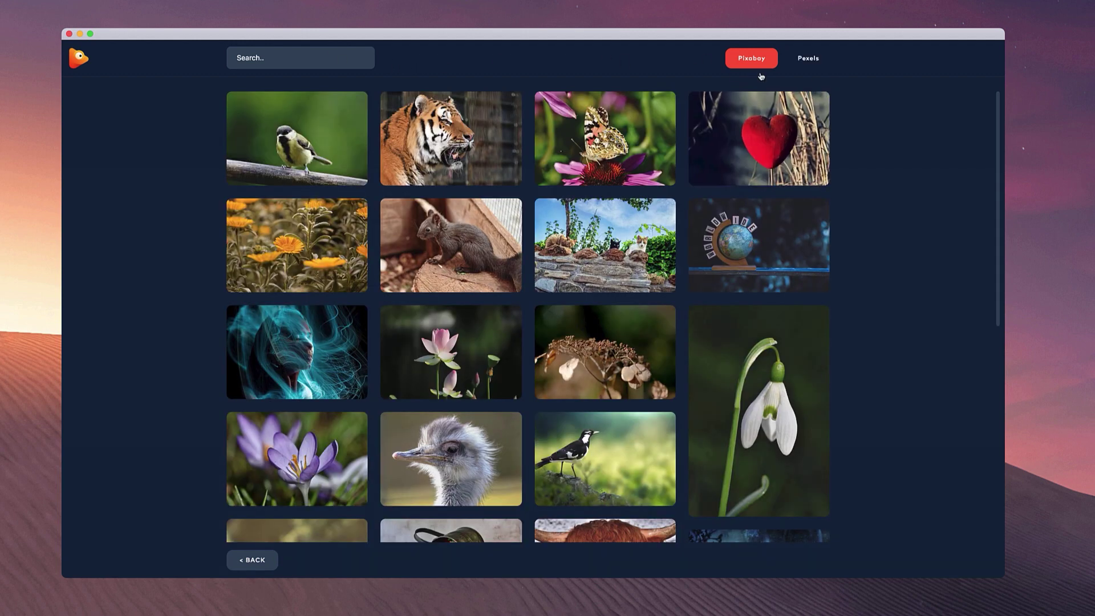
Load the Pexels waterfall photo and crop it square, shifted slightly lower
left_click(808, 59)
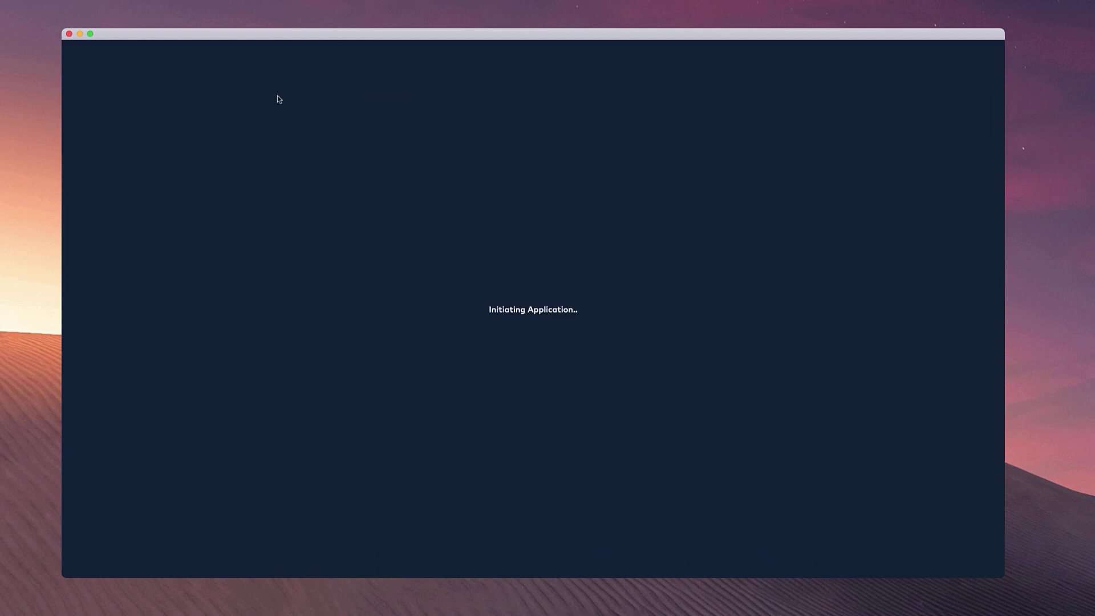
left_click_drag(958, 435, 655, 379)
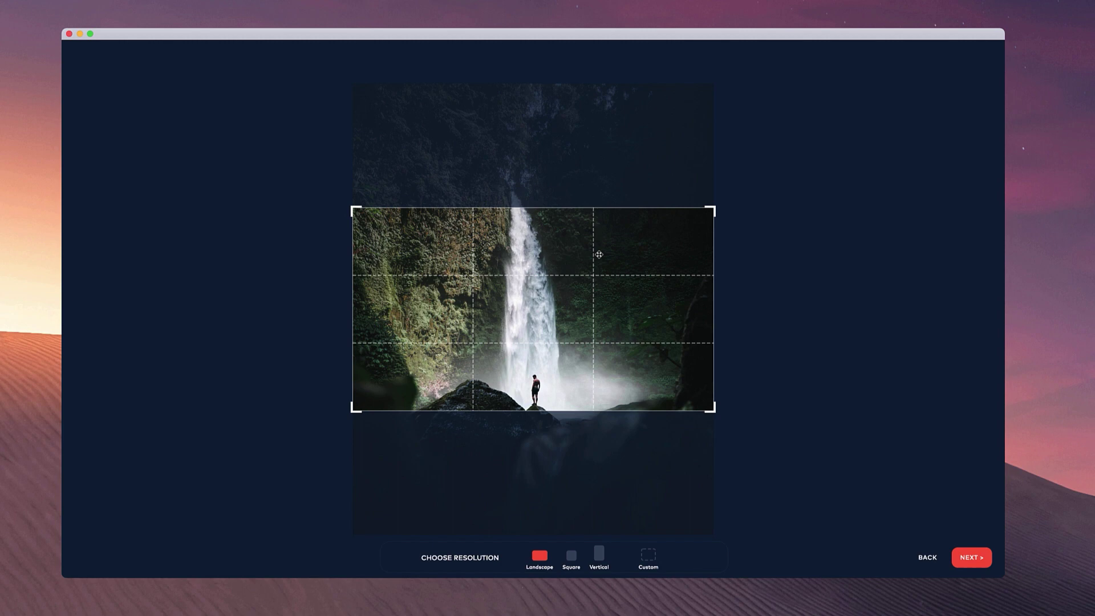
left_click(573, 558)
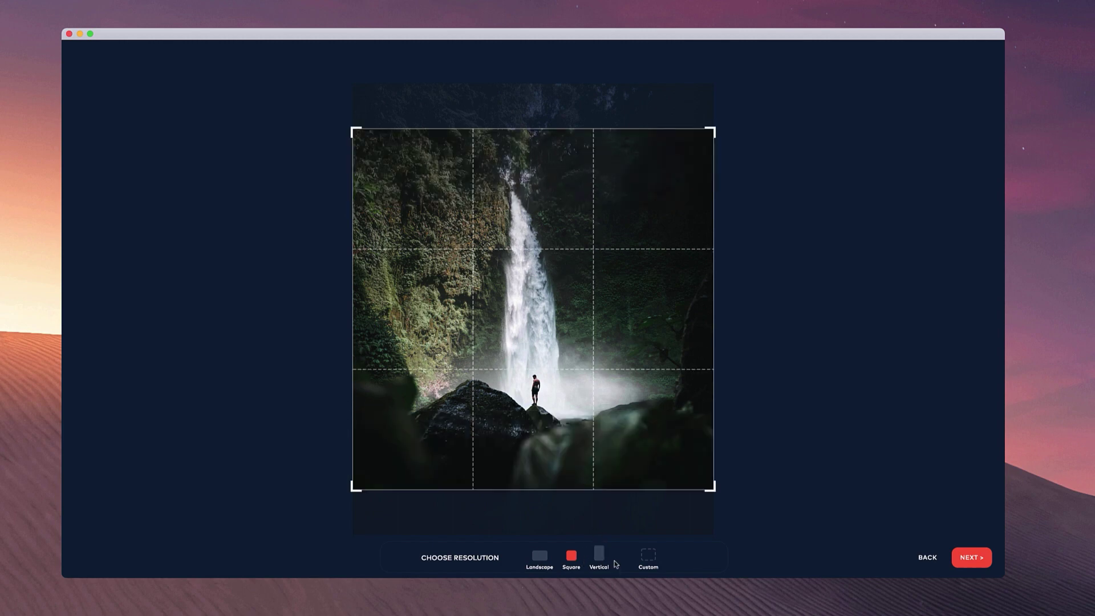
left_click(599, 557)
left_click(649, 558)
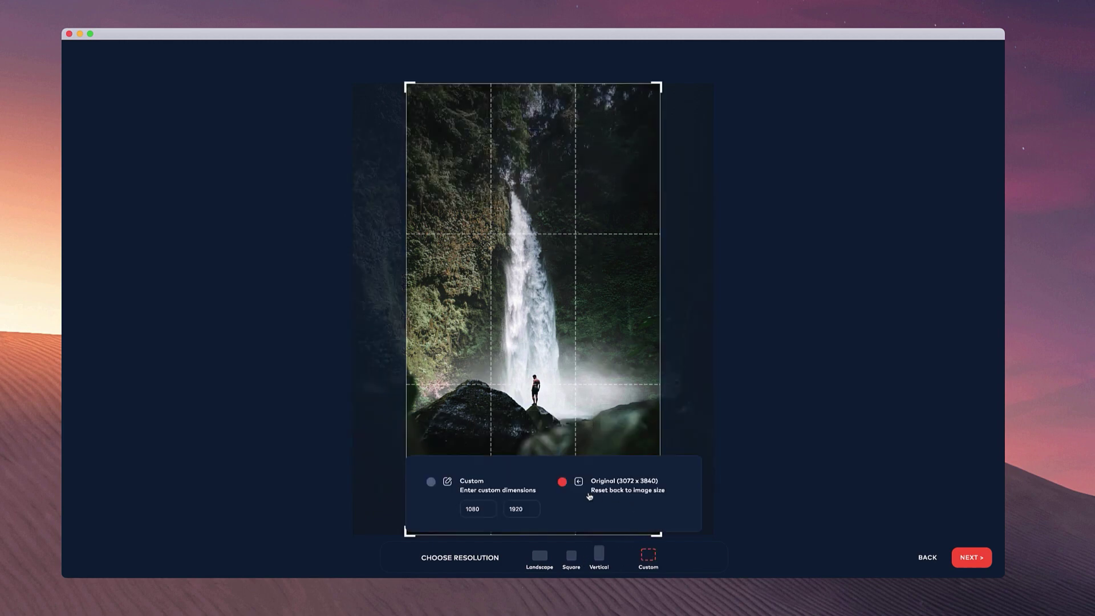
left_click(480, 509)
left_click(563, 483)
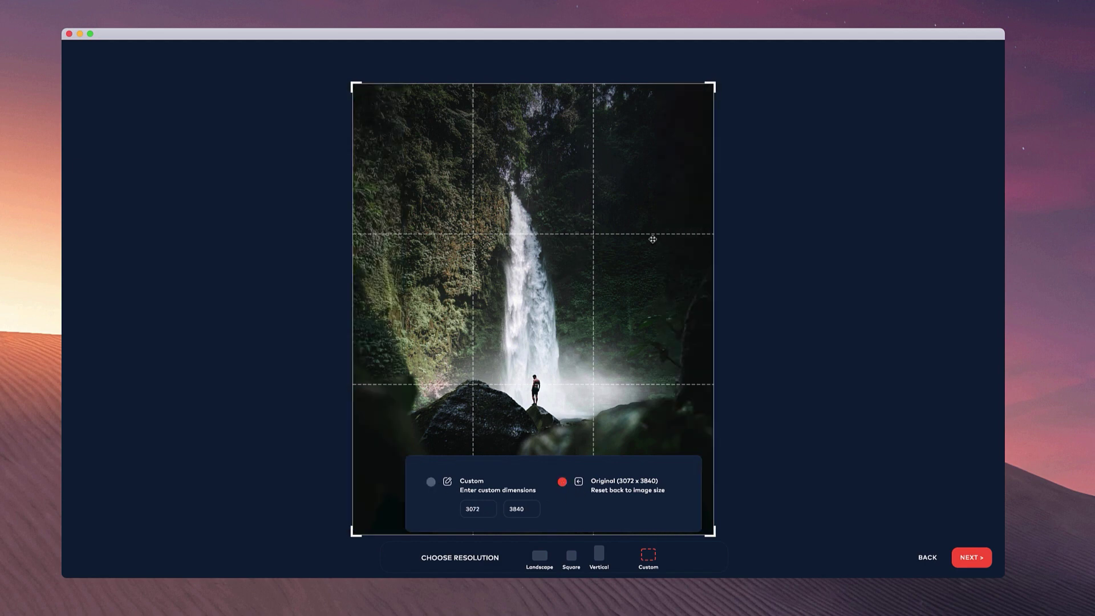
left_click(571, 557)
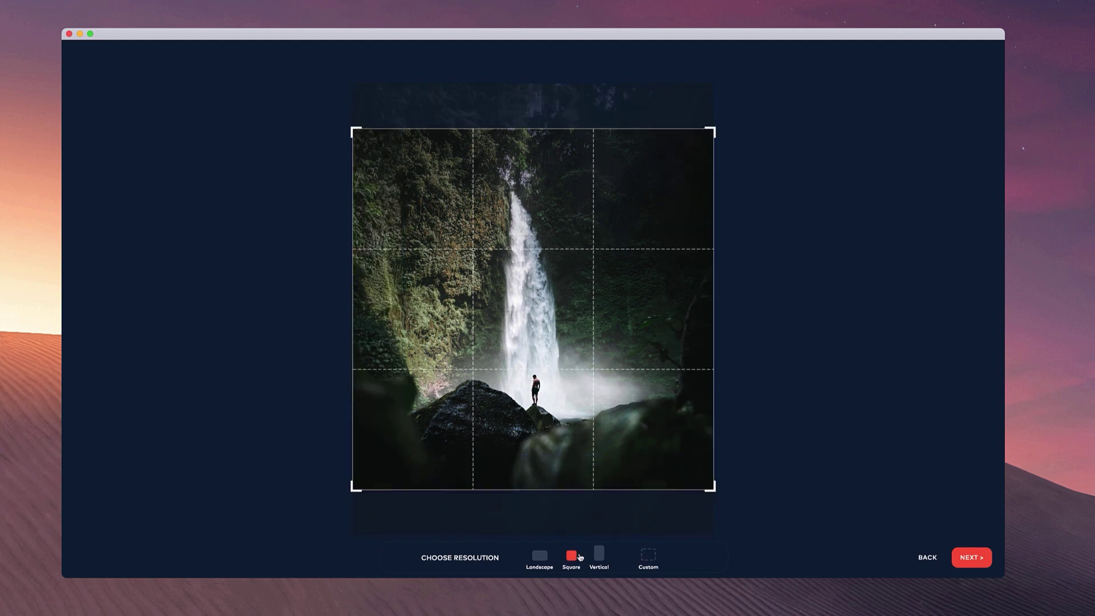
left_click(599, 555)
left_click_drag(598, 386, 599, 396)
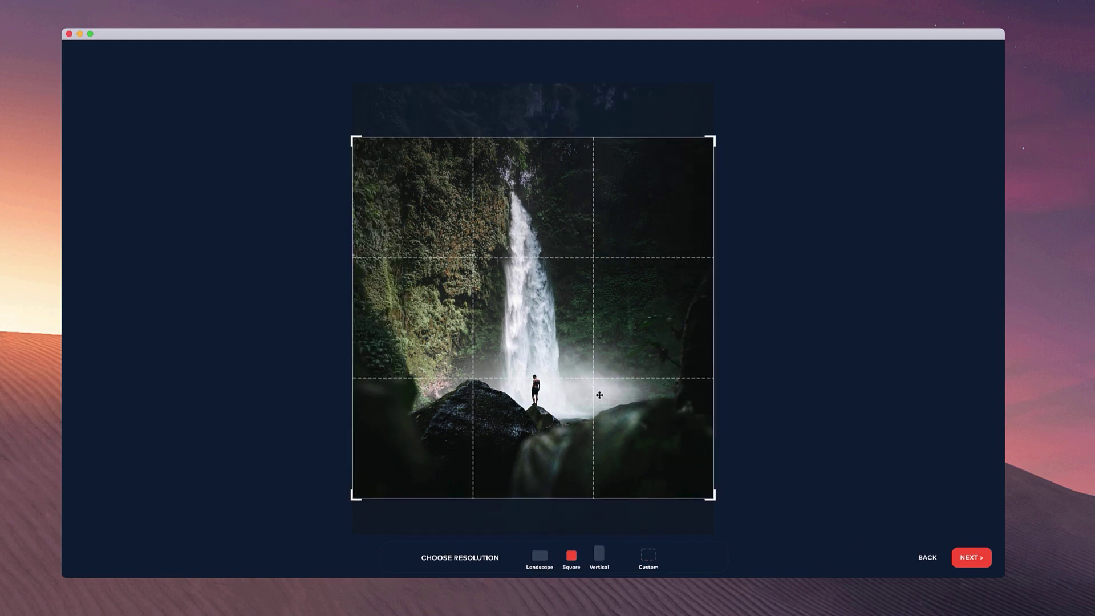
Confirm the square crop into the editor and show the arrows/anchors choices
left_click(986, 560)
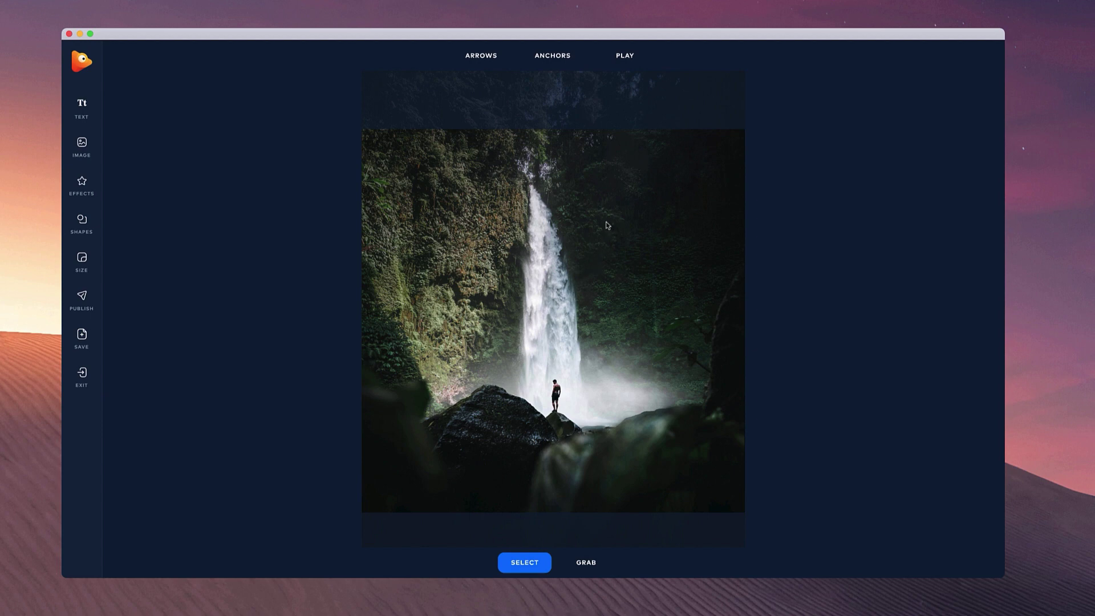
scroll(606, 226, "up", 3)
scroll(591, 252, "up", 3)
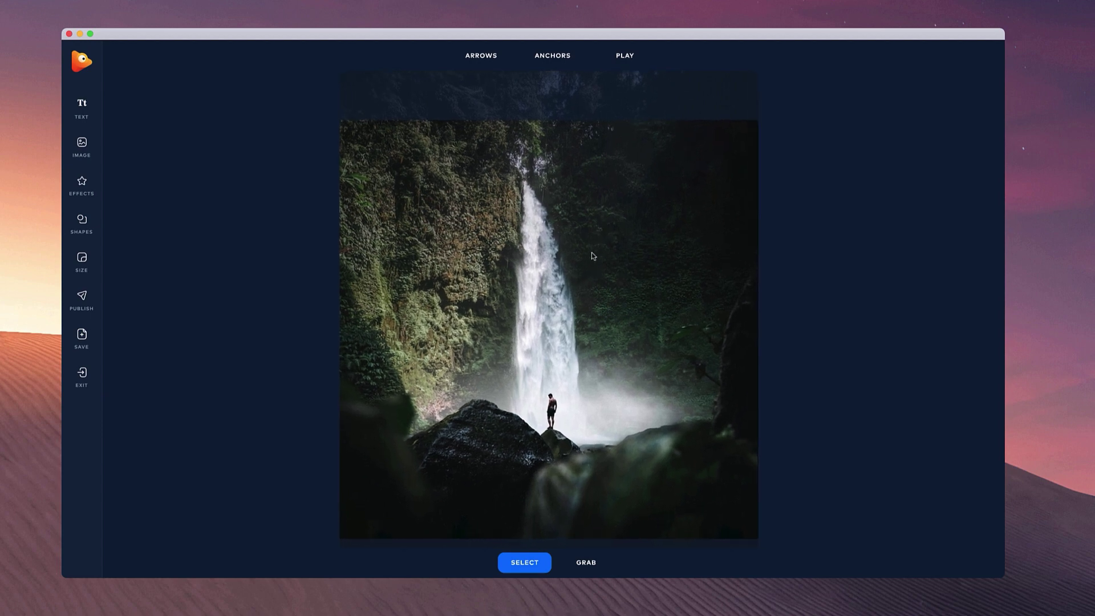
scroll(550, 349, "up", 2)
scroll(550, 348, "up", 2)
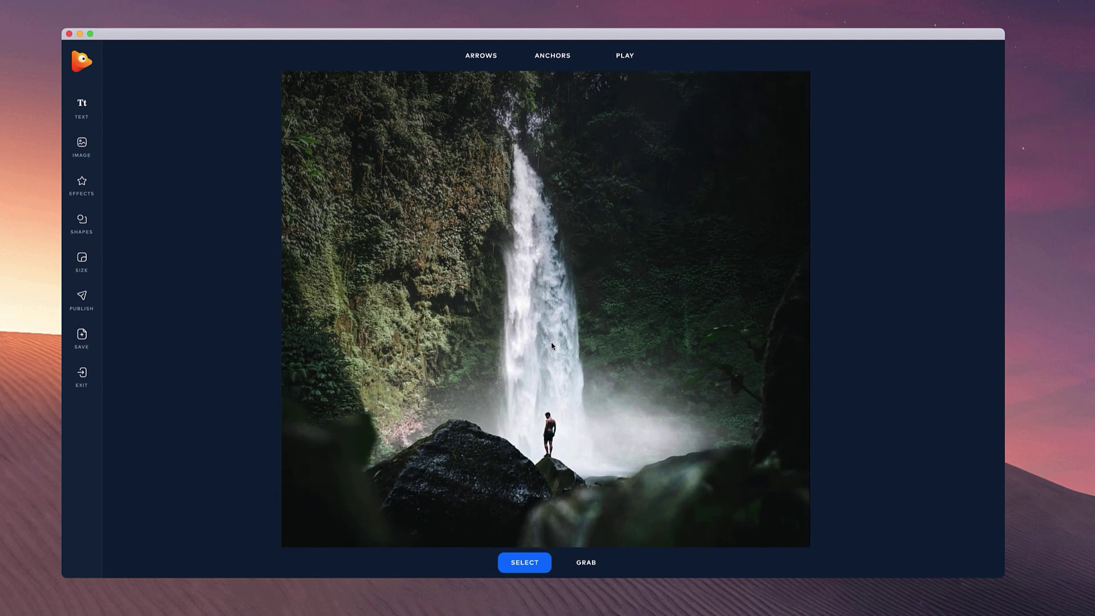
scroll(551, 348, "up", 1)
scroll(549, 348, "up", 1)
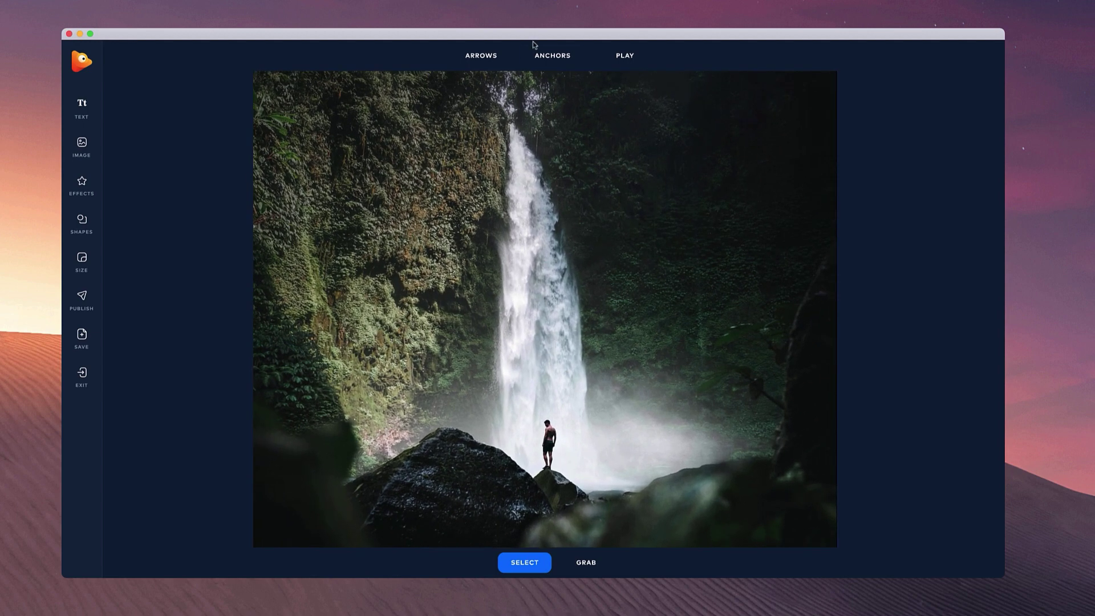
left_click(505, 60)
mouse_move(553, 55)
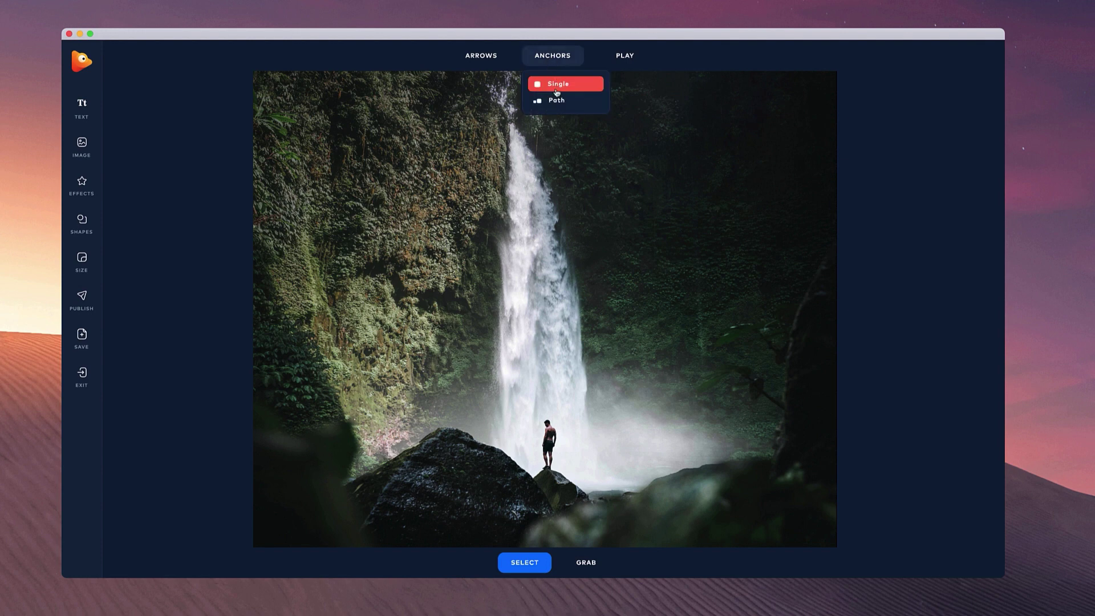
Place a trail of single anchors down the waterfall's left edge
left_click(554, 86)
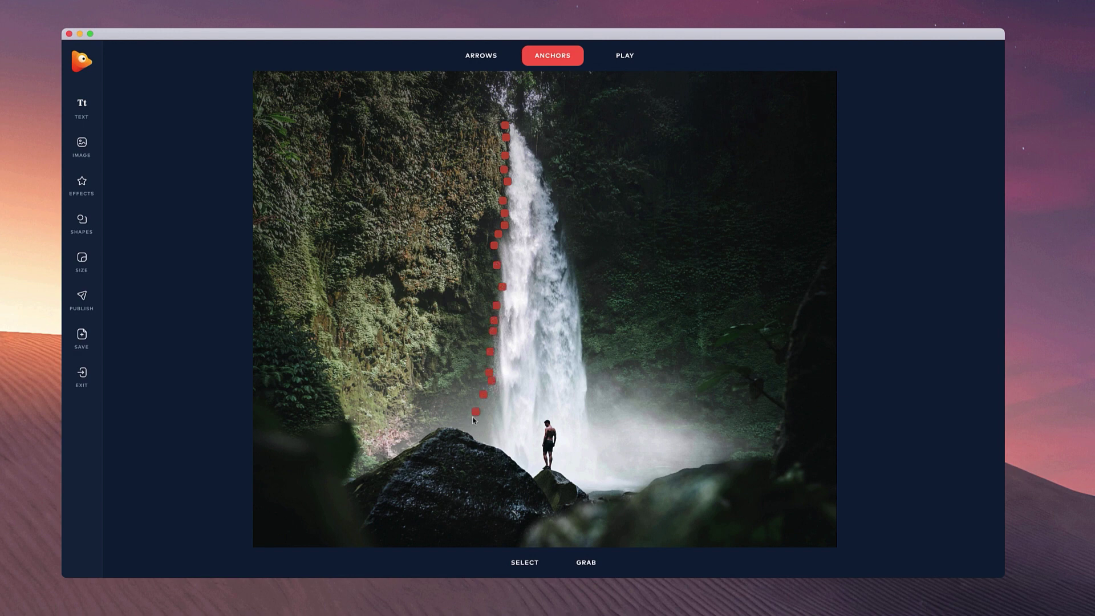
mouse_move(469, 432)
left_mouse_down()
mouse_move(512, 454)
mouse_move(545, 423)
mouse_move(552, 462)
mouse_move(666, 468)
mouse_move(596, 373)
mouse_move(520, 127)
left_mouse_up()
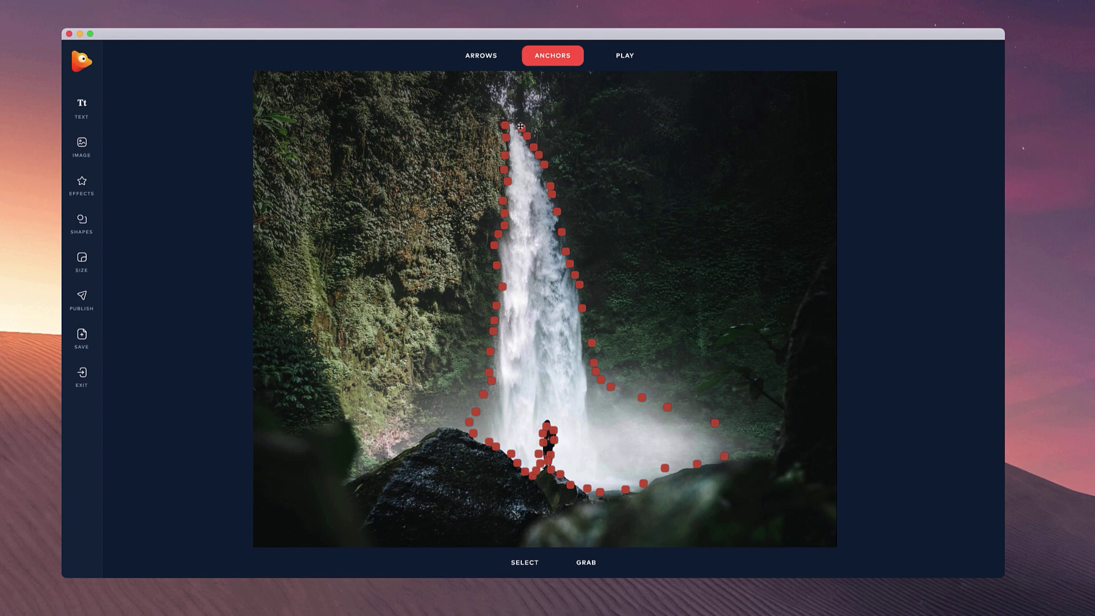
Add a straight path of anchors along the falls' right edge
left_click(565, 56)
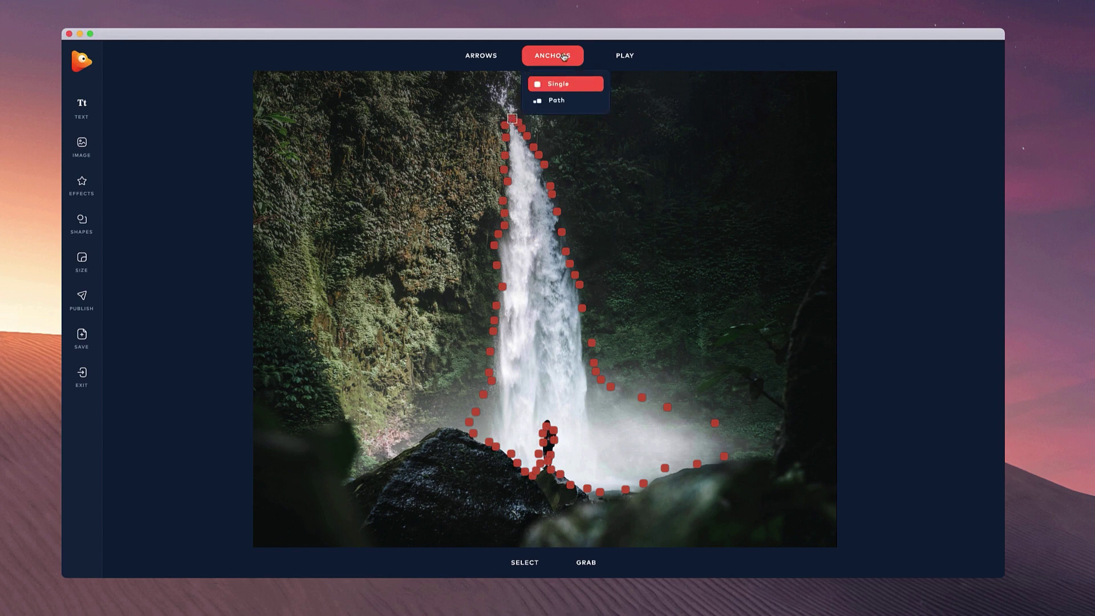
left_click(569, 102)
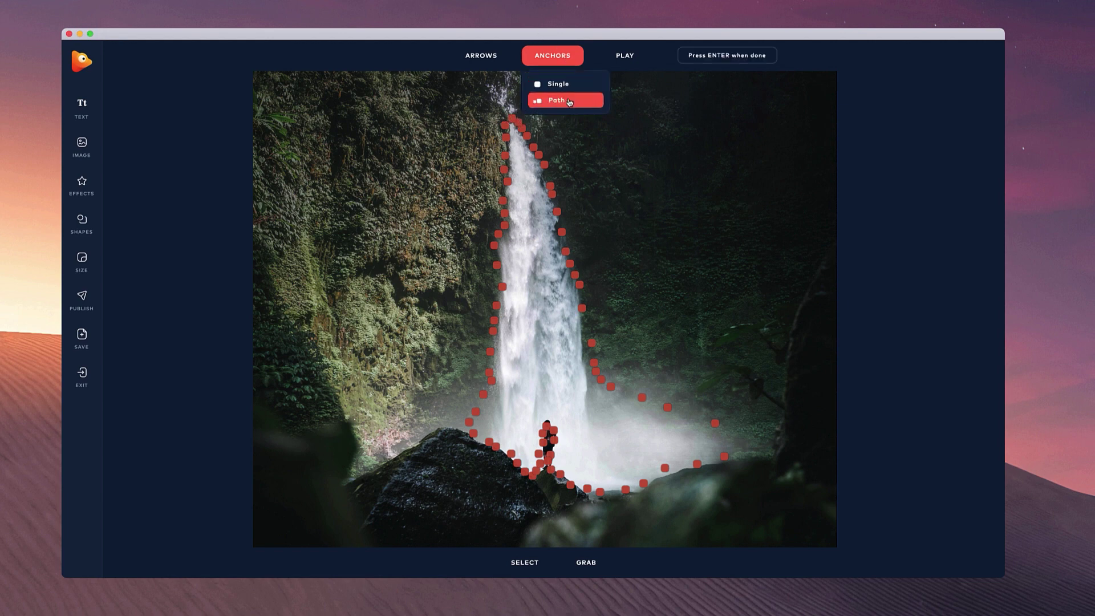
left_click(589, 330)
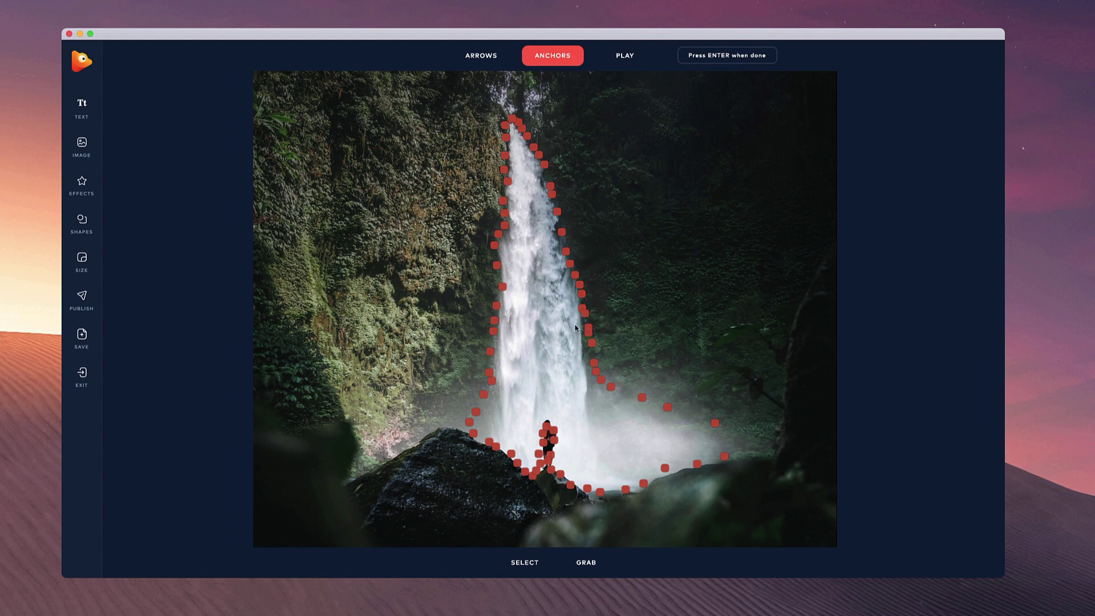
scroll(563, 396, "up", 1)
scroll(564, 402, "up", 3)
scroll(568, 411, "up", 3)
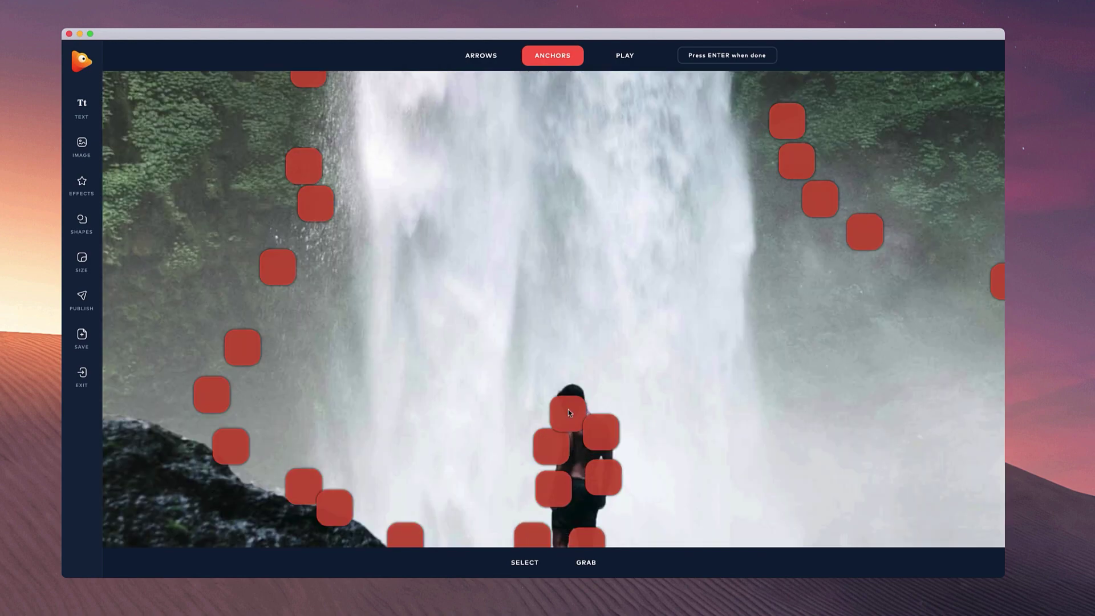
Allow selecting arrows and anchors, then move the figure's four anchors up to hug the silhouette
left_click(542, 567)
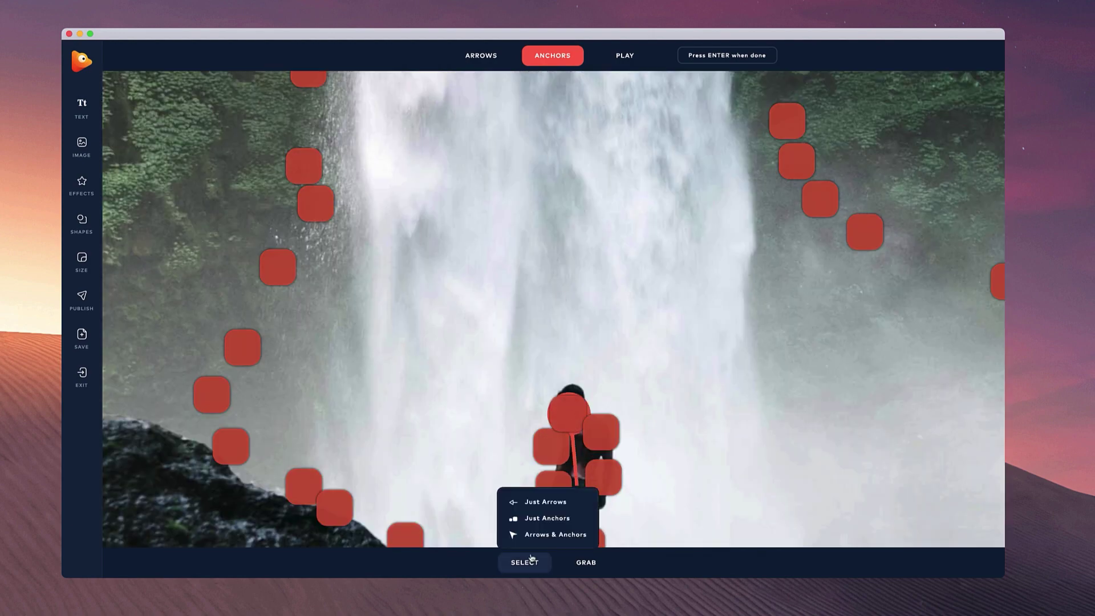
left_click(546, 532)
left_click(546, 535)
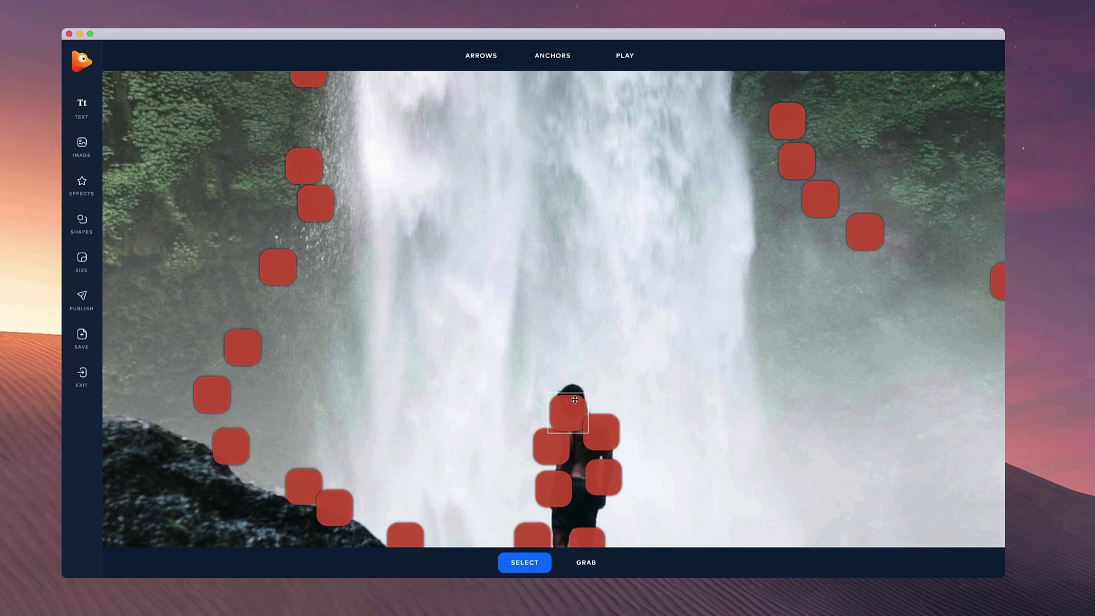
left_click_drag(568, 413, 571, 377)
mouse_move(597, 430)
left_mouse_down()
mouse_move(600, 410)
mouse_move(555, 416)
left_mouse_up()
left_click_drag(603, 476, 617, 460)
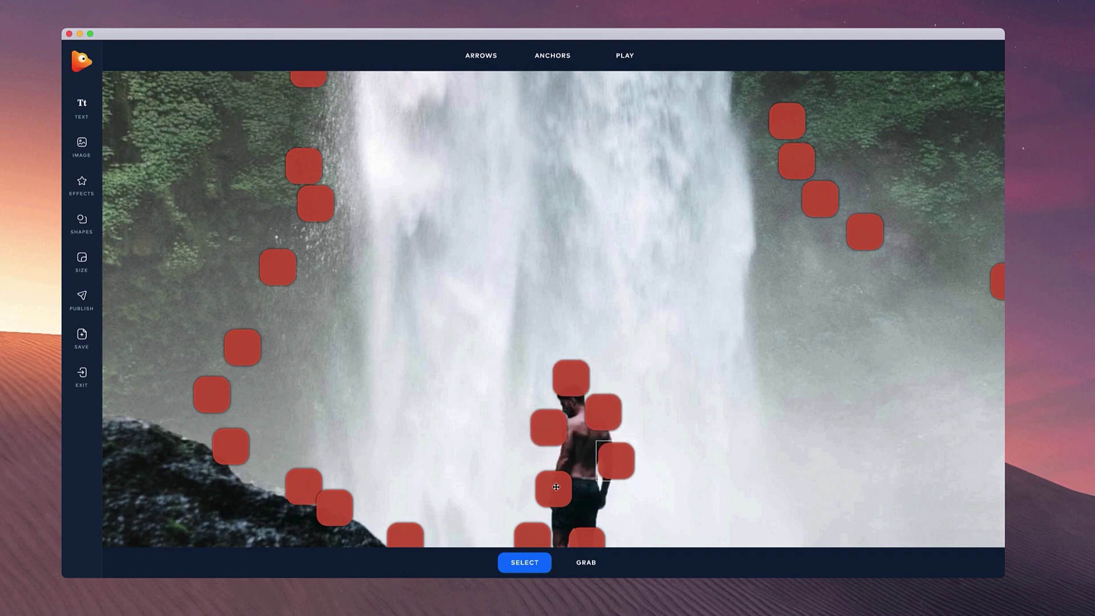
left_click_drag(554, 489, 552, 475)
scroll(667, 405, "down", 3)
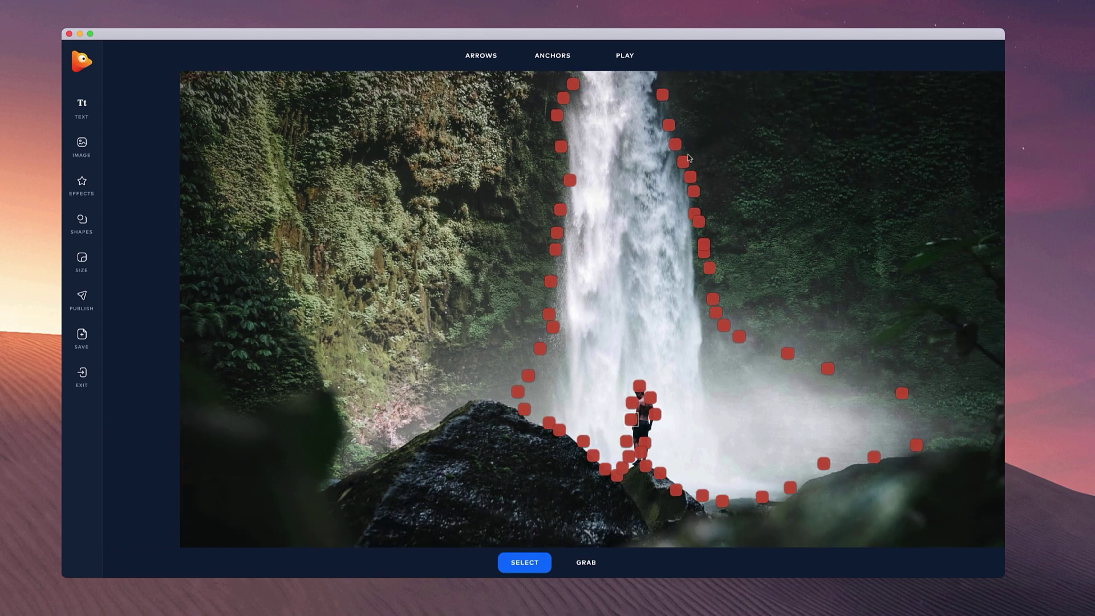
scroll(682, 152, "down", 2)
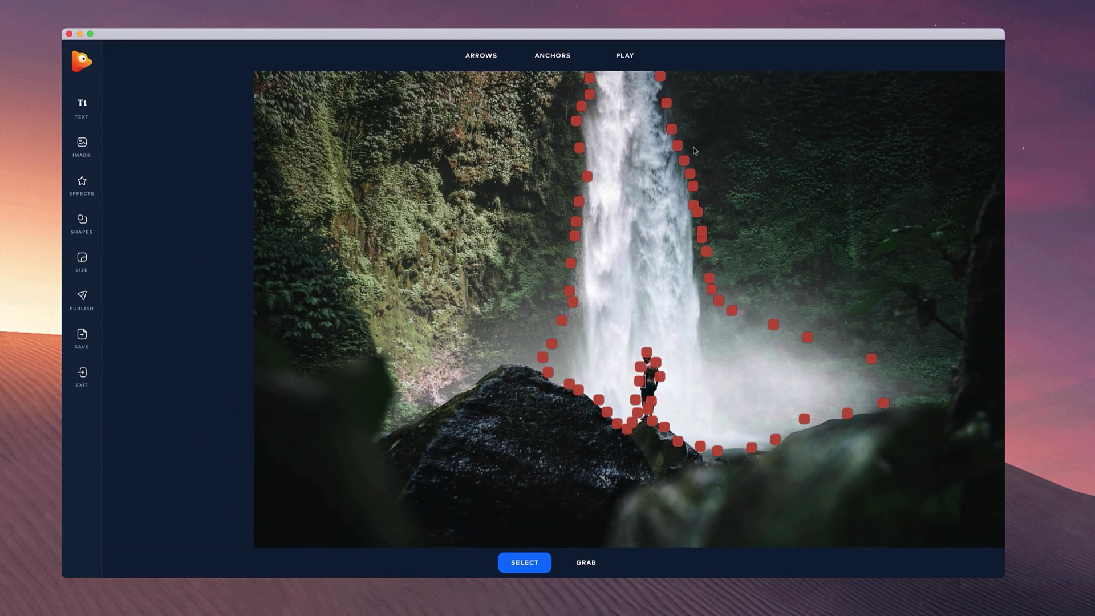
mouse_move(693, 147)
left_mouse_down()
mouse_move(656, 249)
mouse_move(593, 144)
left_mouse_up()
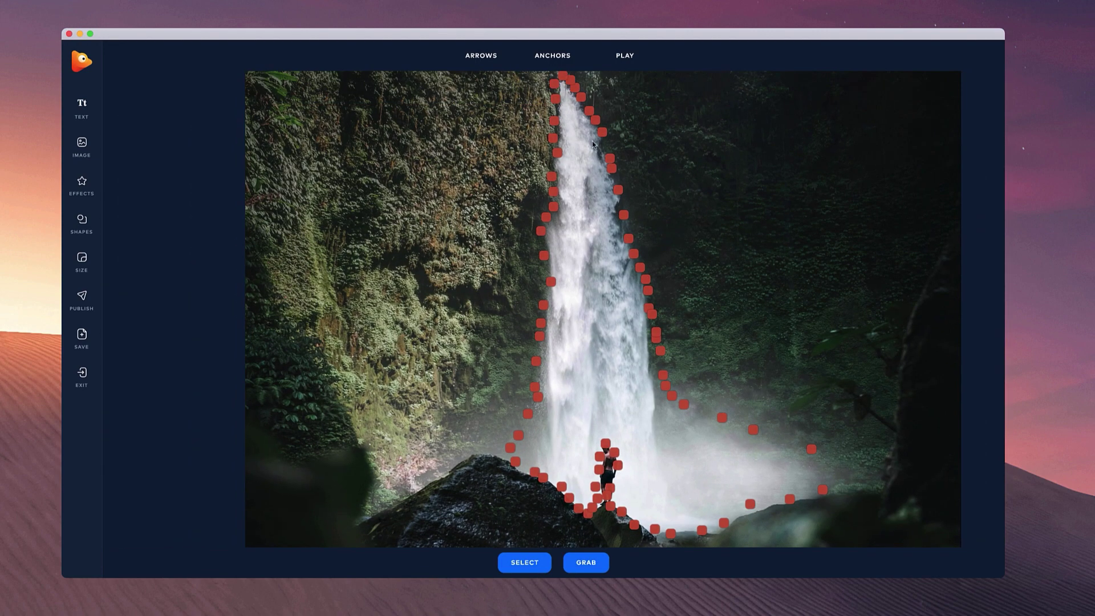
mouse_move(480, 56)
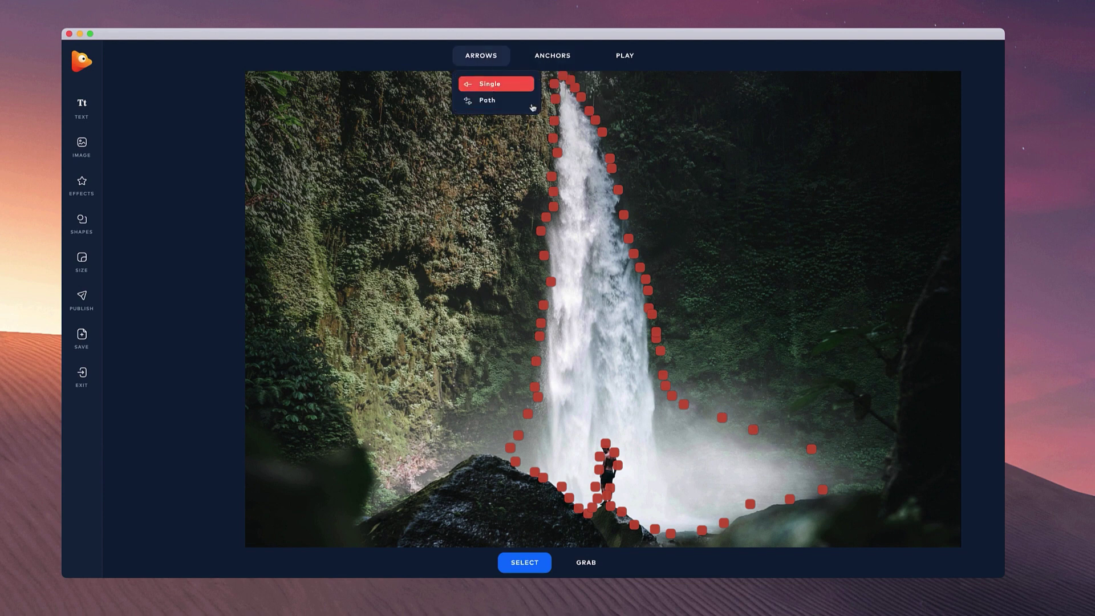
Draw six downward motion arrows across the falls, then preview the animation
mouse_move(571, 110)
left_mouse_down()
mouse_move(572, 158)
mouse_move(599, 230)
mouse_move(574, 262)
mouse_move(569, 252)
mouse_move(568, 361)
left_mouse_up()
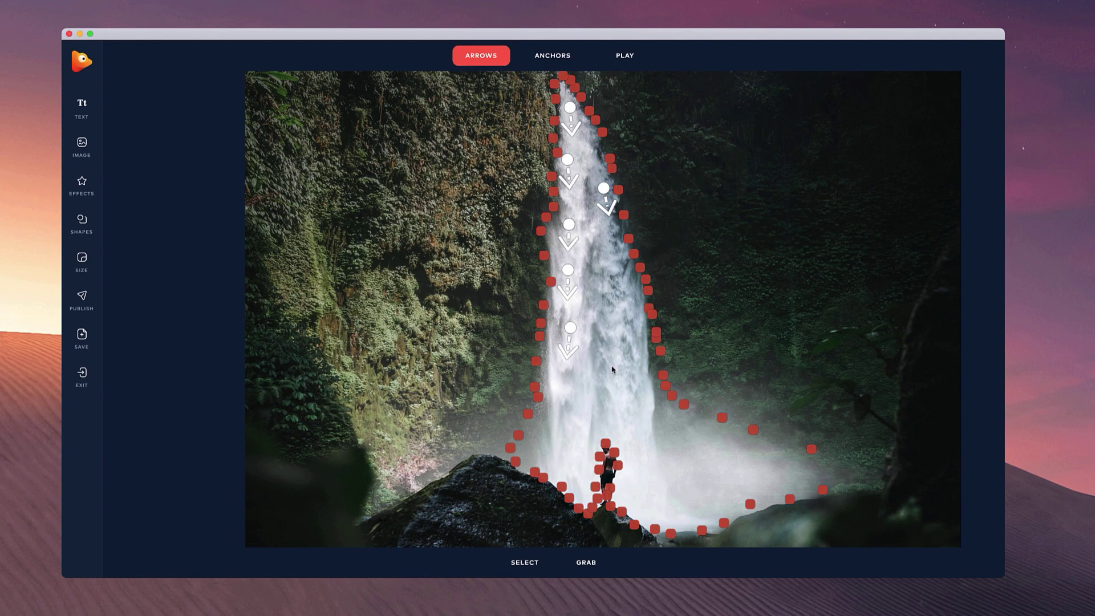
left_click_drag(612, 317, 613, 339)
left_click_drag(633, 382, 643, 409)
left_click_drag(608, 251, 616, 282)
left_click_drag(638, 433, 661, 500)
left_click_drag(570, 385, 562, 466)
left_click(630, 58)
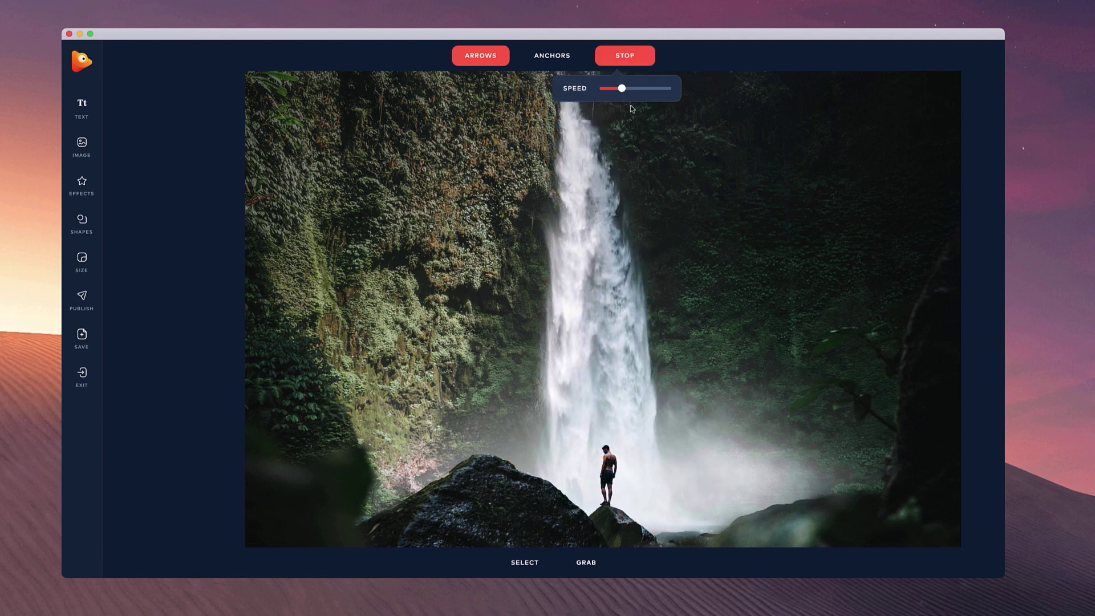
Stop the preview and add seven arrows in the upper stream, right side and lower falls
left_click(628, 56)
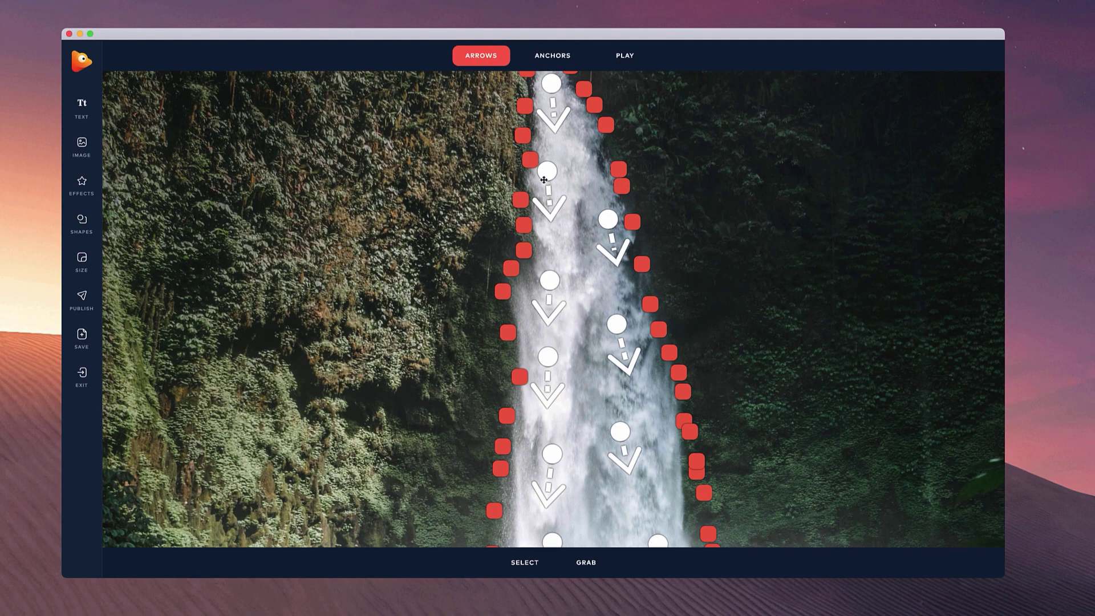
left_click_drag(544, 180, 551, 162)
left_click(552, 210)
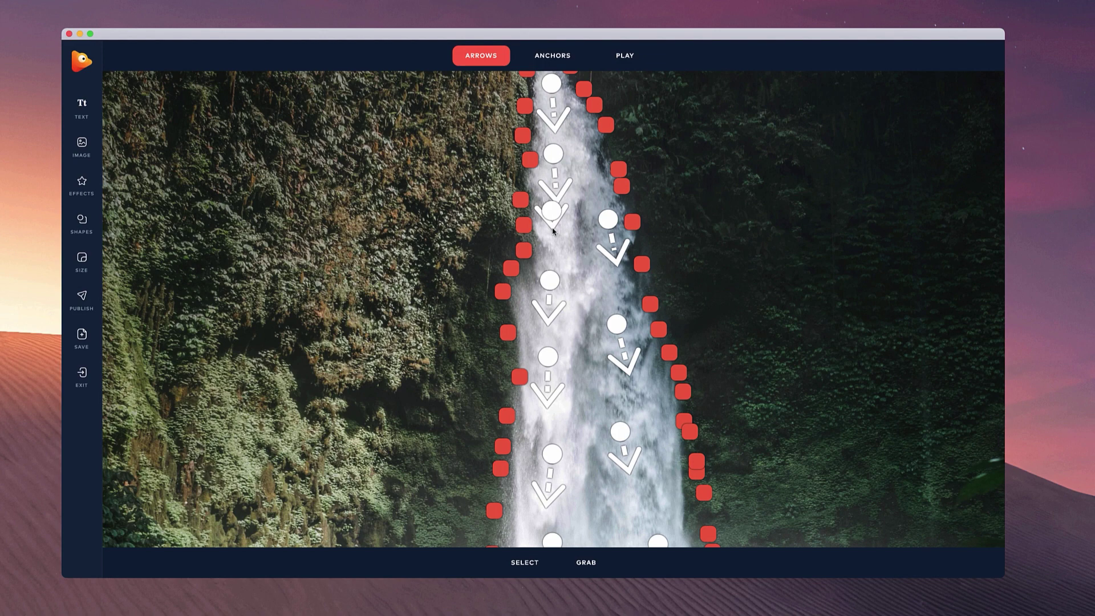
mouse_move(553, 229)
left_mouse_down()
mouse_move(551, 257)
mouse_move(597, 286)
left_mouse_up()
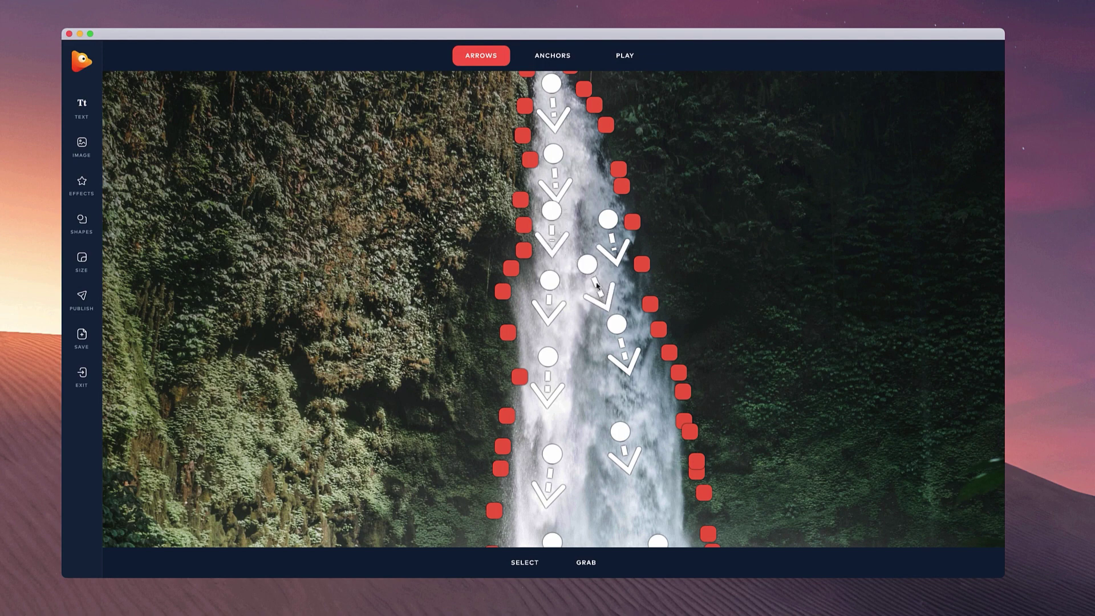
left_click_drag(585, 150, 600, 193)
left_click_drag(587, 421, 596, 450)
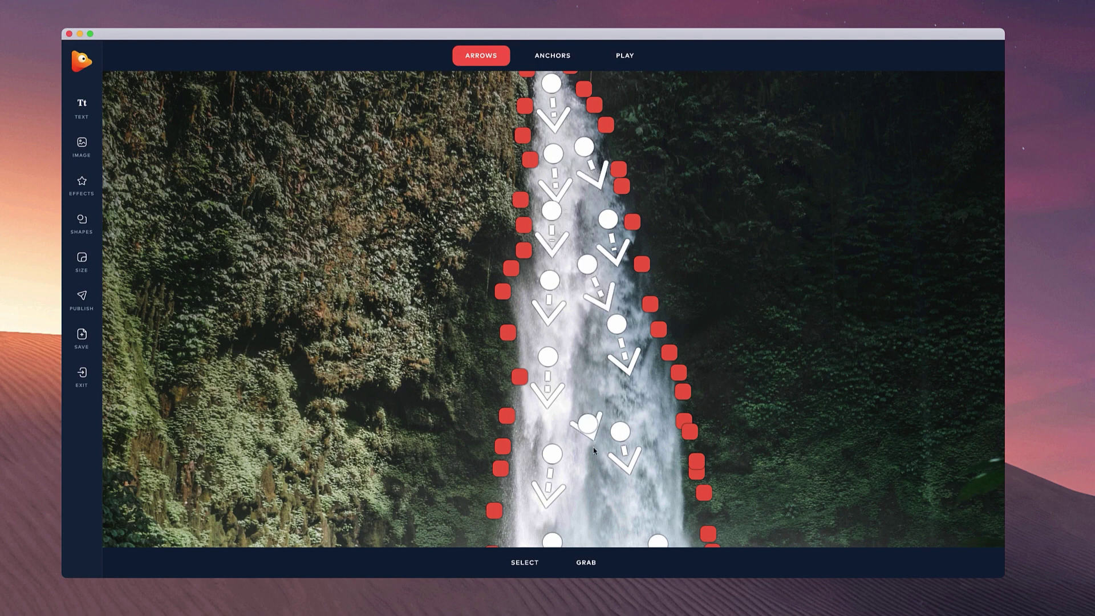
left_click_drag(595, 503, 599, 530)
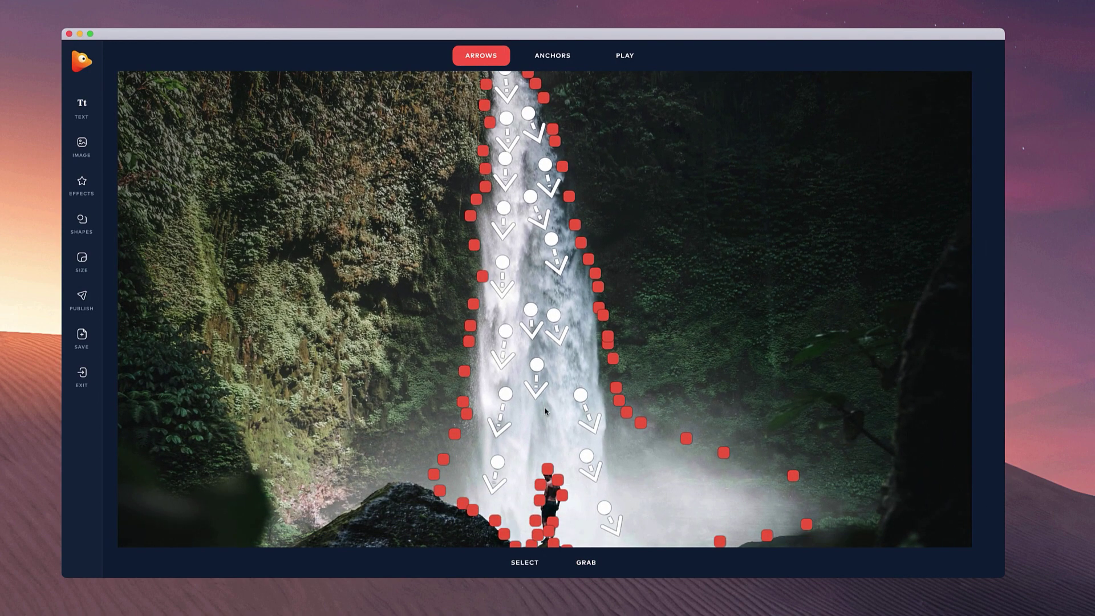
left_click_drag(545, 412, 548, 436)
Preview the flow with the speed nudged slightly faster, then open the overlay effects
left_click(625, 55)
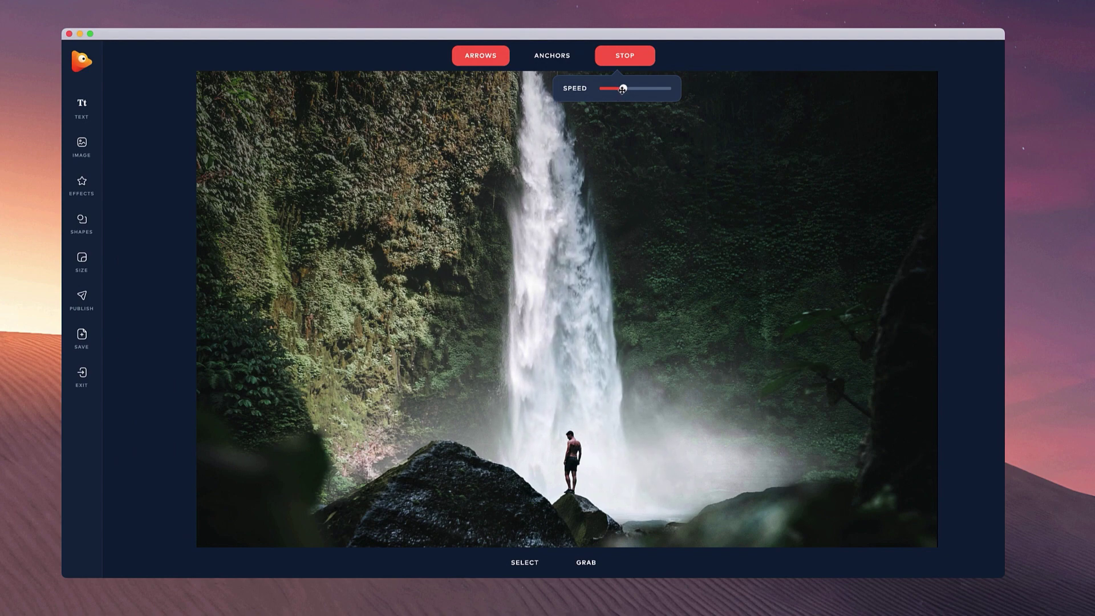
left_click_drag(622, 88, 627, 89)
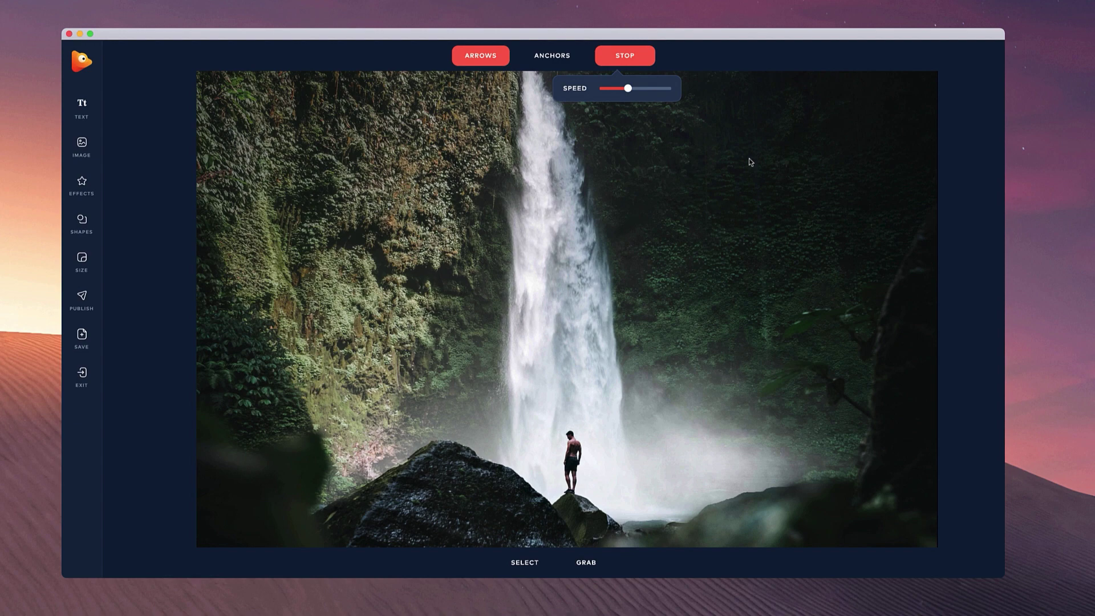
left_click(642, 61)
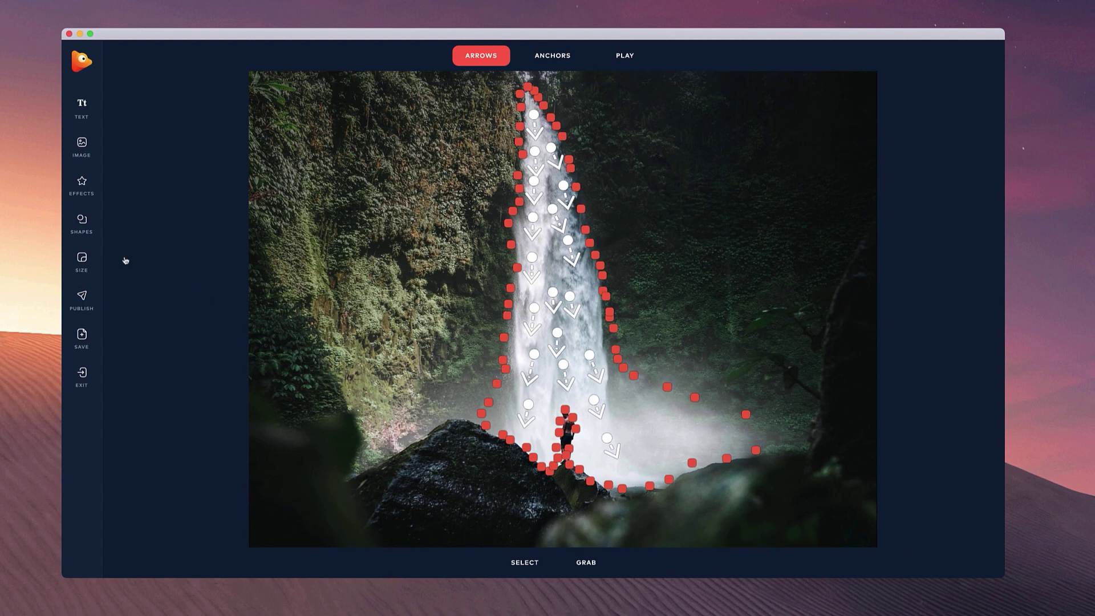
left_click(79, 195)
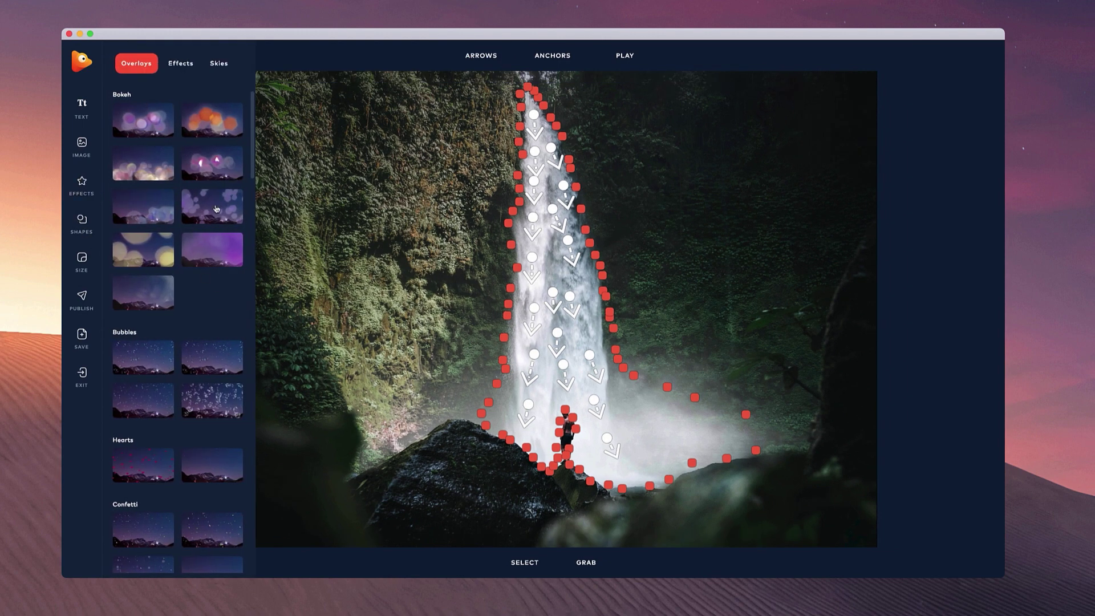
scroll(193, 214, "down", 2)
scroll(195, 231, "down", 3)
scroll(195, 237, "down", 3)
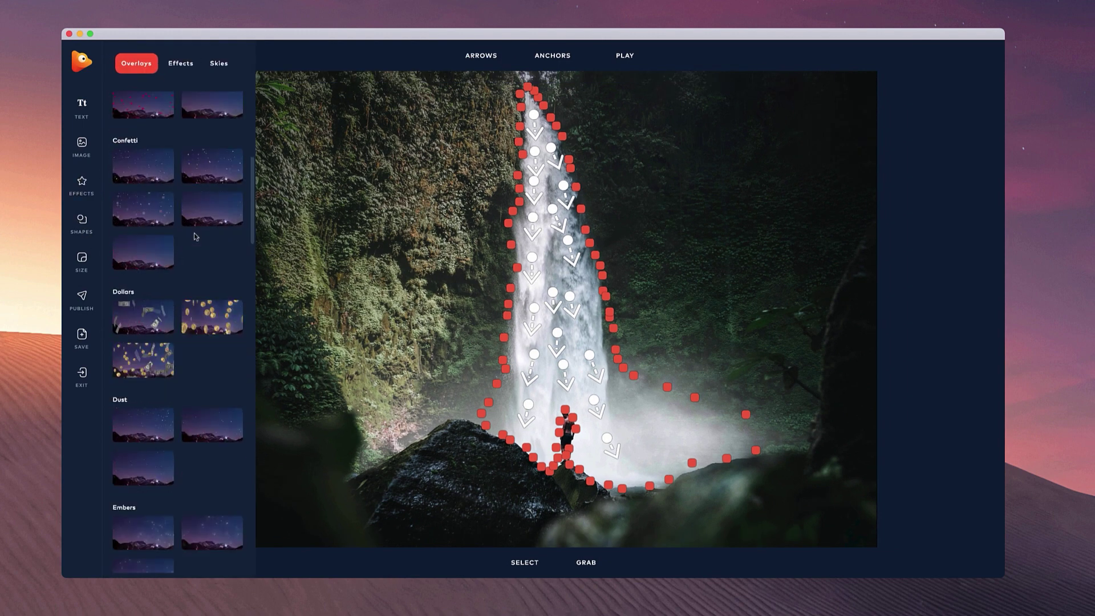
scroll(193, 242, "down", 3)
scroll(193, 243, "down", 3)
scroll(190, 248, "down", 2)
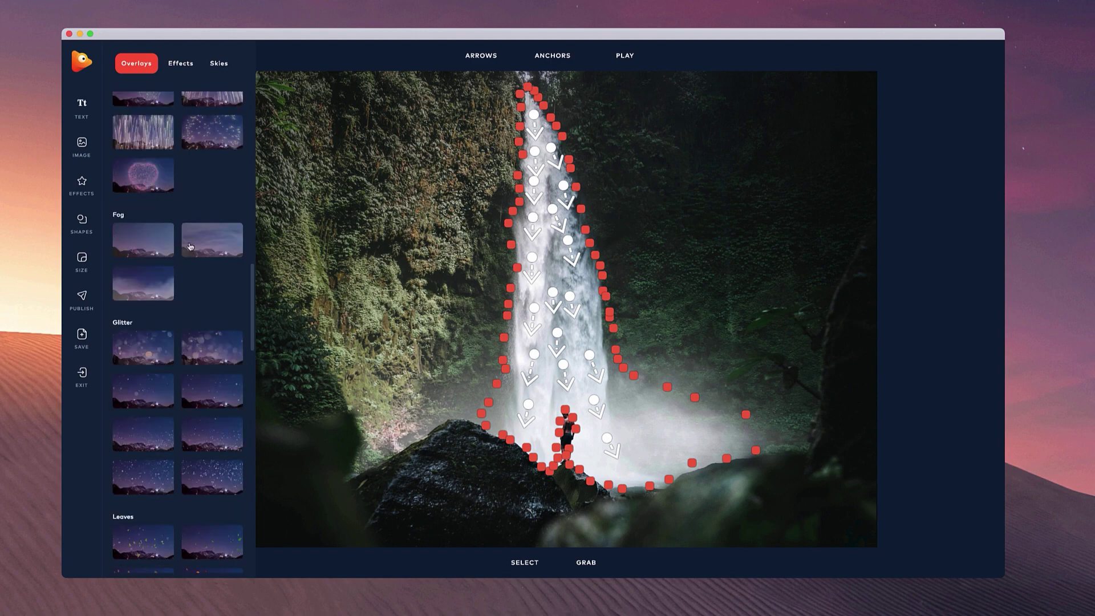
Add a Fog overlay, move it toward the bottom and widen it
left_click(134, 282)
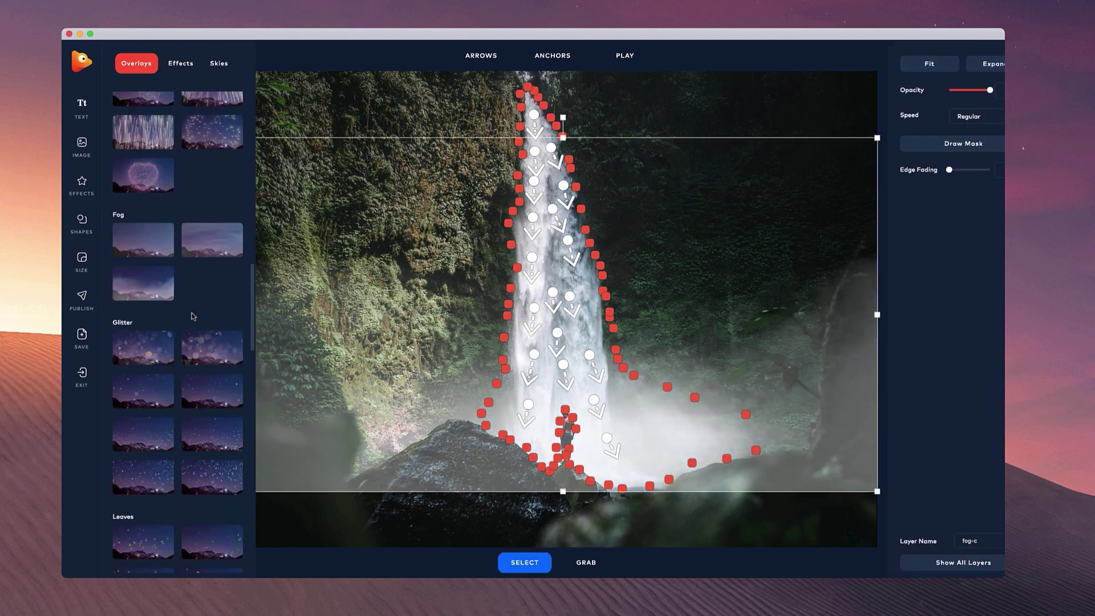
left_click_drag(797, 407, 793, 508)
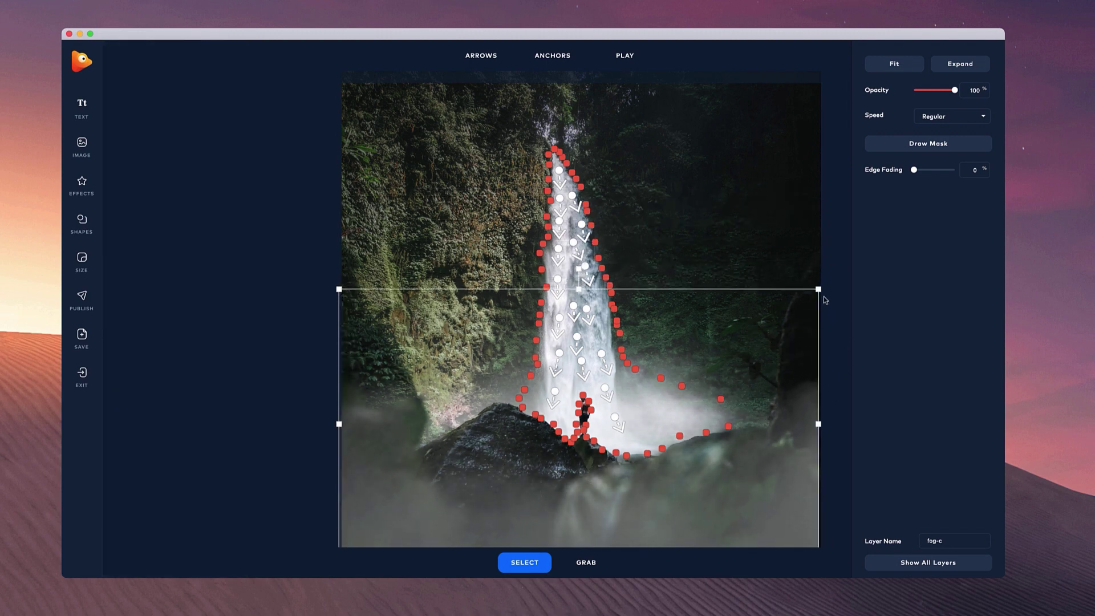
left_click_drag(819, 289, 836, 271)
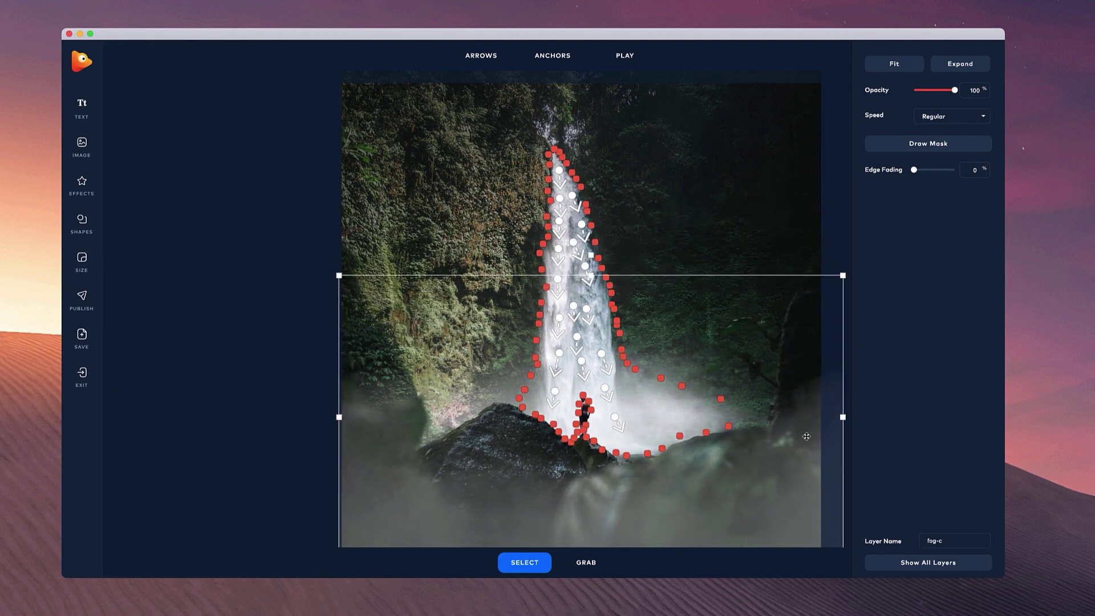
key("space")
left_click_drag(799, 431, 743, 435)
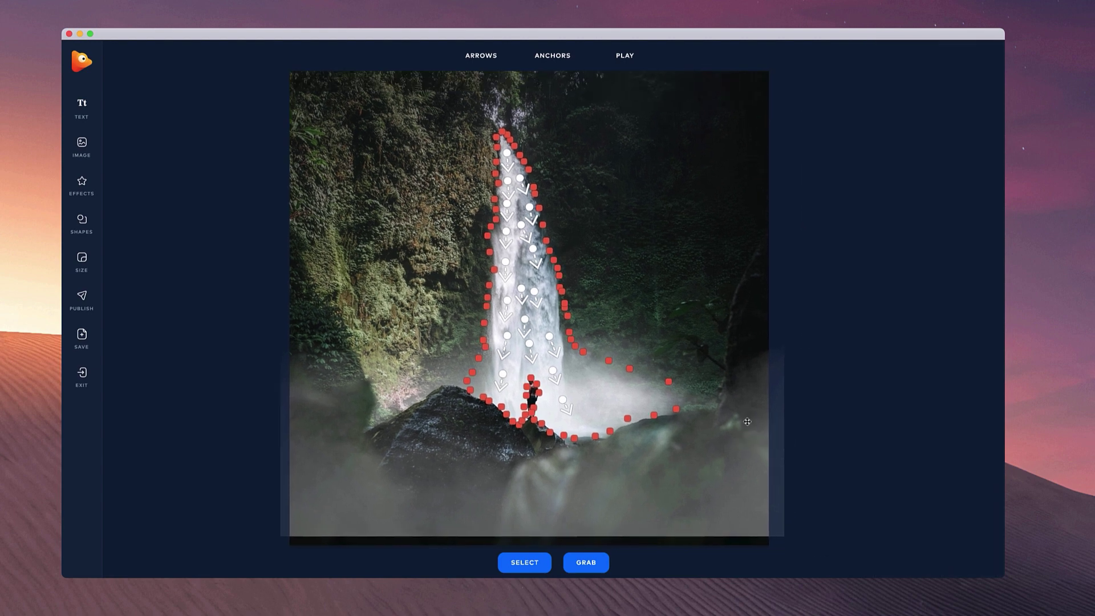
Set the fog layer's speed to Slow
left_click(743, 436)
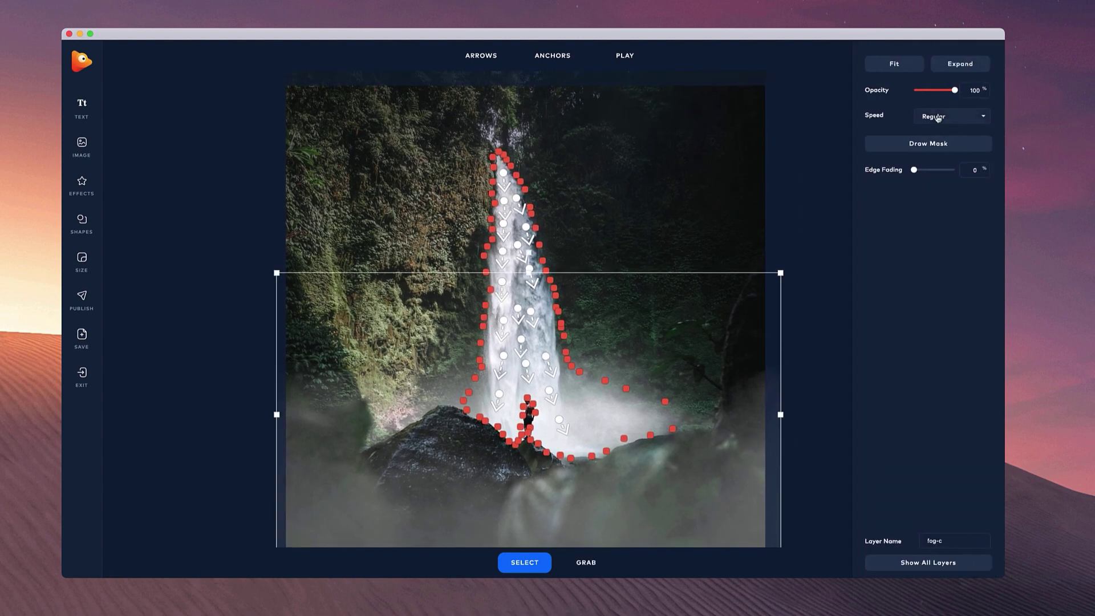
left_click(938, 118)
left_click(937, 134)
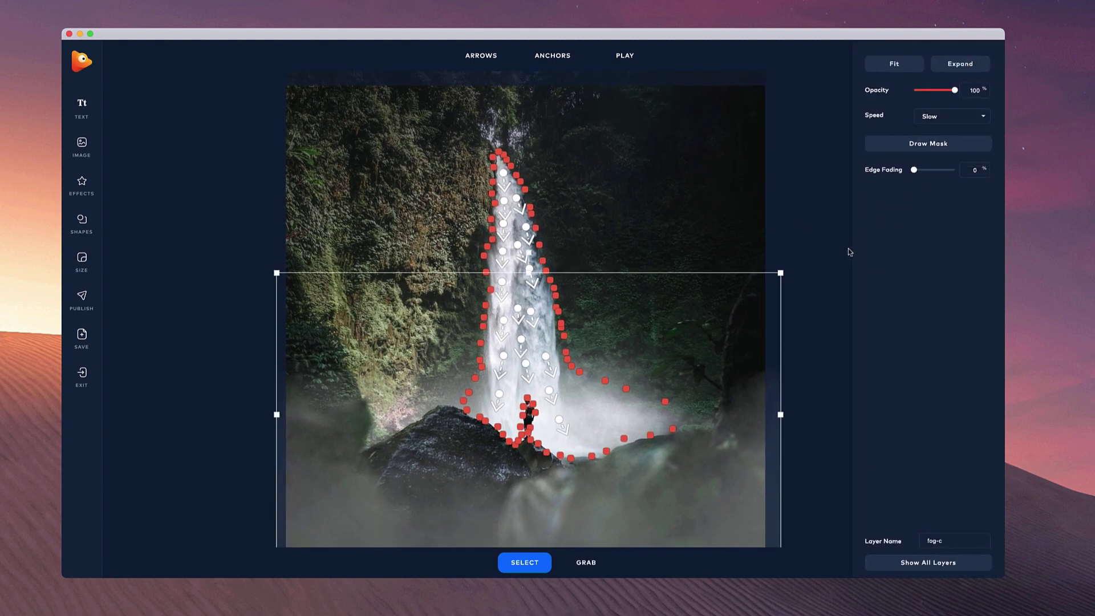
left_click(637, 53)
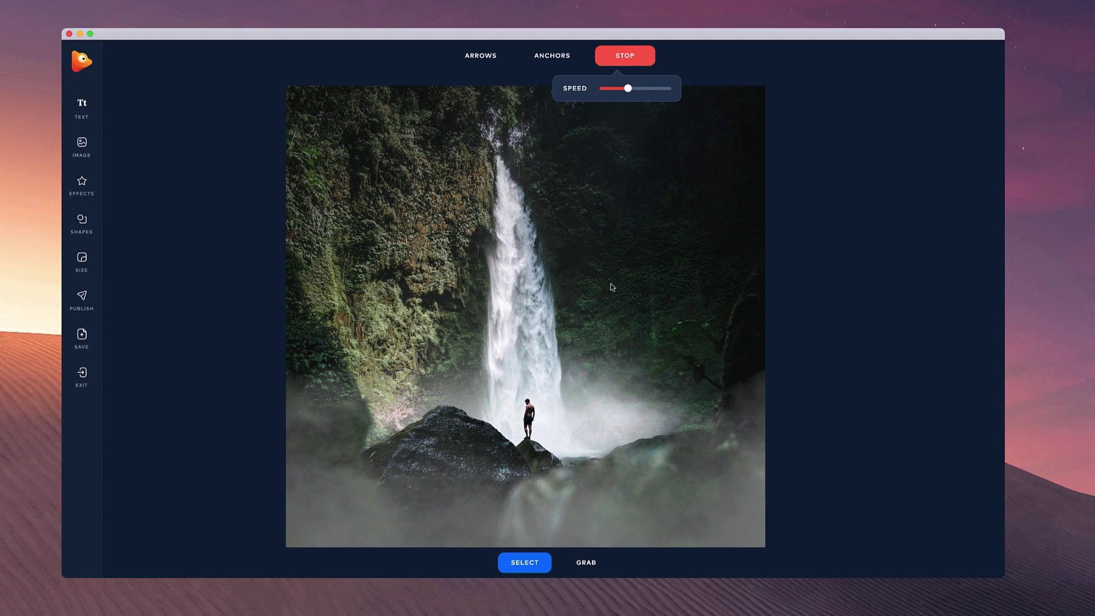
left_click(533, 261)
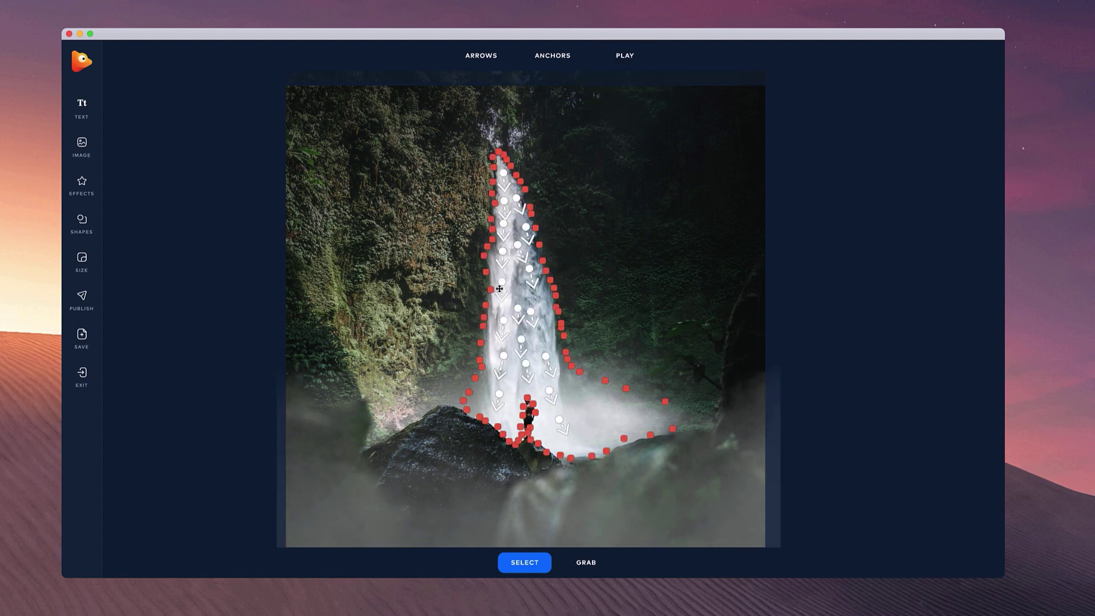
Keep the export format as MP4 with 2 loops and publish to reach the save dialog
left_click(82, 299)
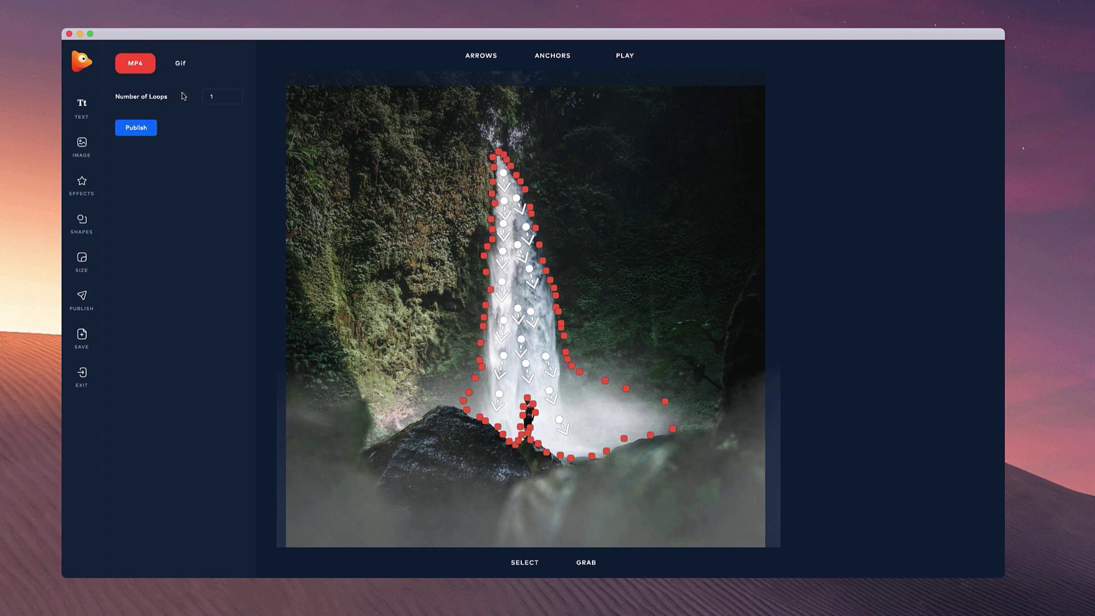
left_click(182, 63)
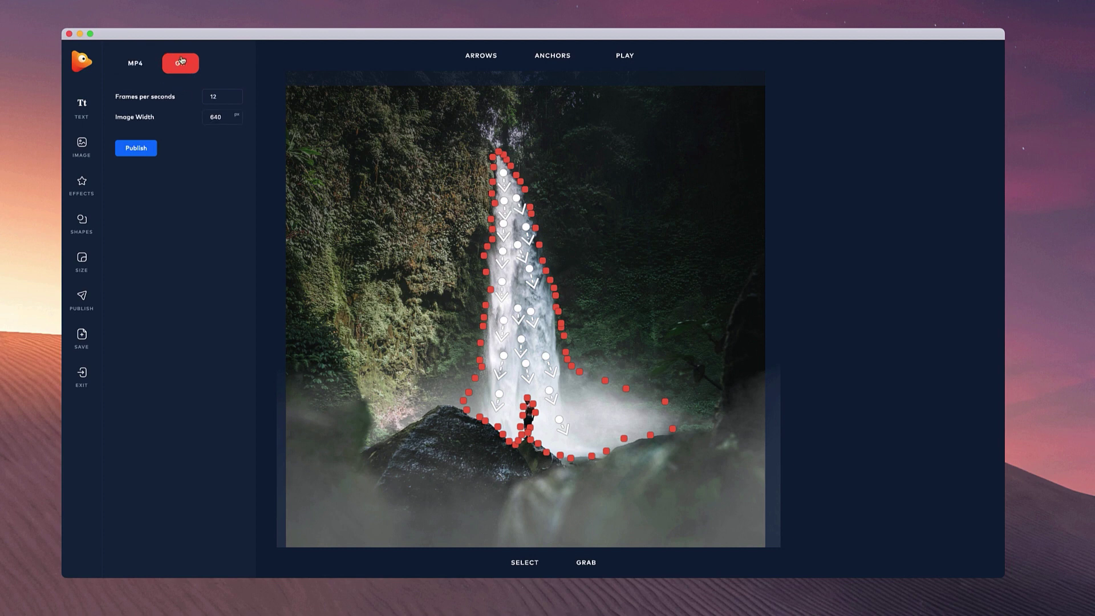
left_click(127, 64)
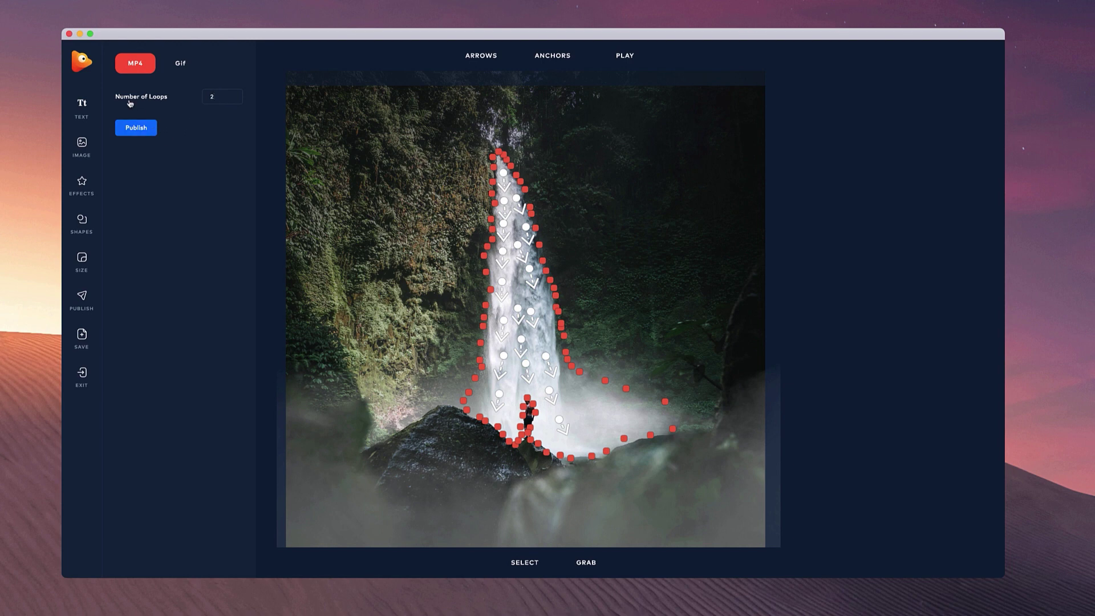
left_click(139, 133)
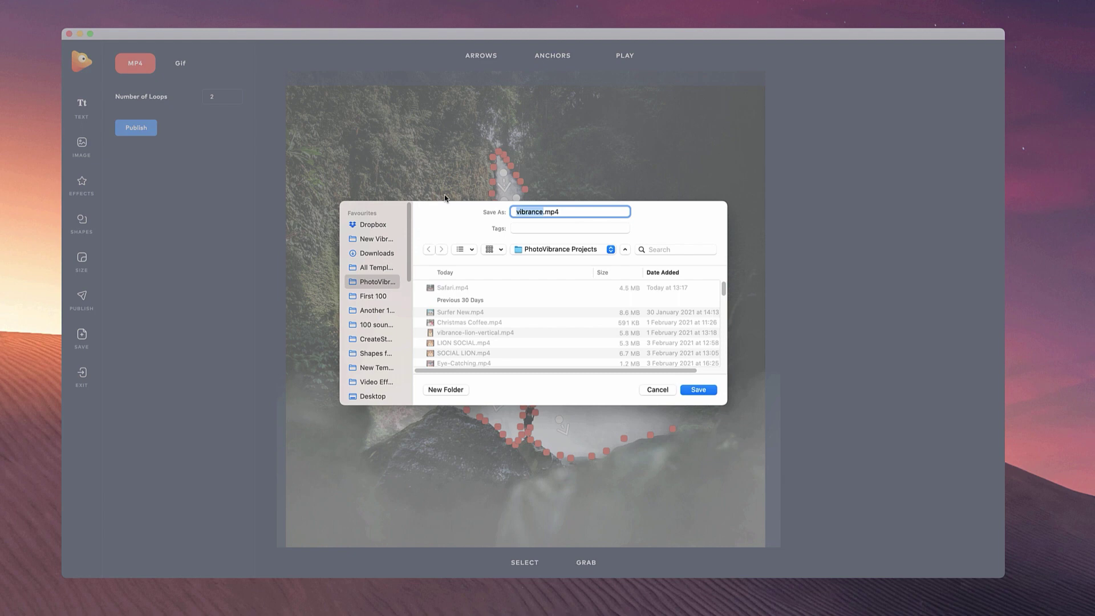
type("waterfa")
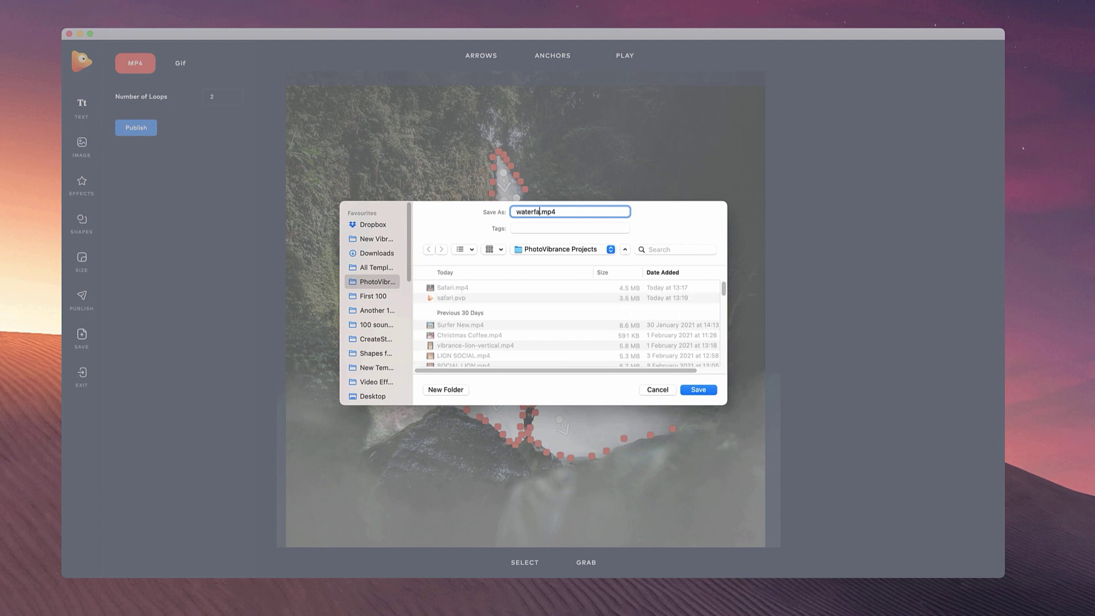
type("ll")
type(" arrows")
Save the video under a waterfall file name in PhotoVibrance Projects and wait for rendering to complete
key("Return")
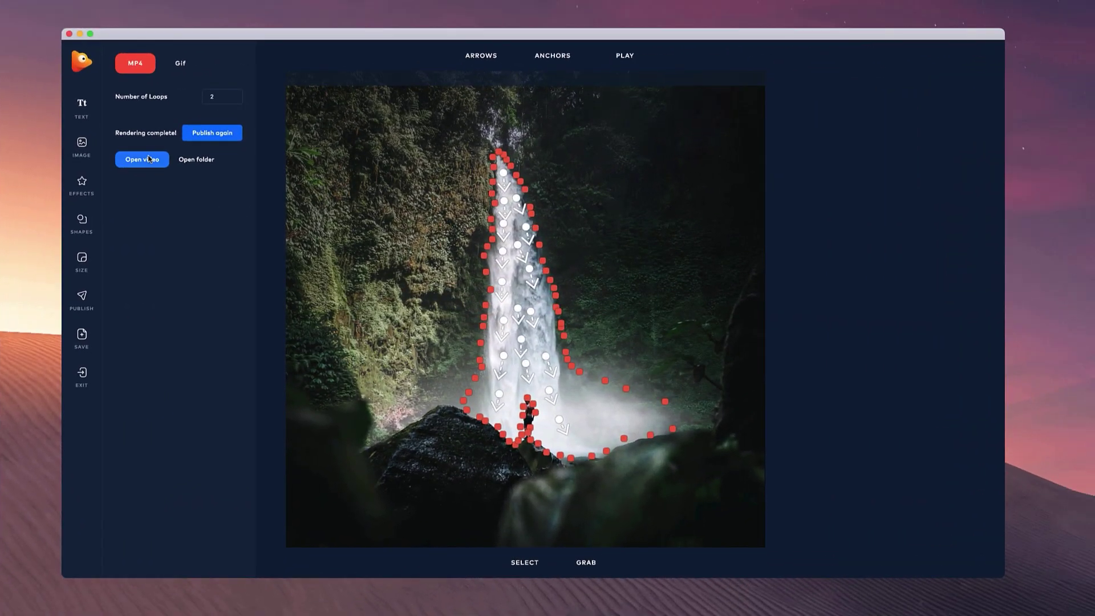
Open the rendered waterfall MP4 and play it in QuickTime Player
left_click(149, 159)
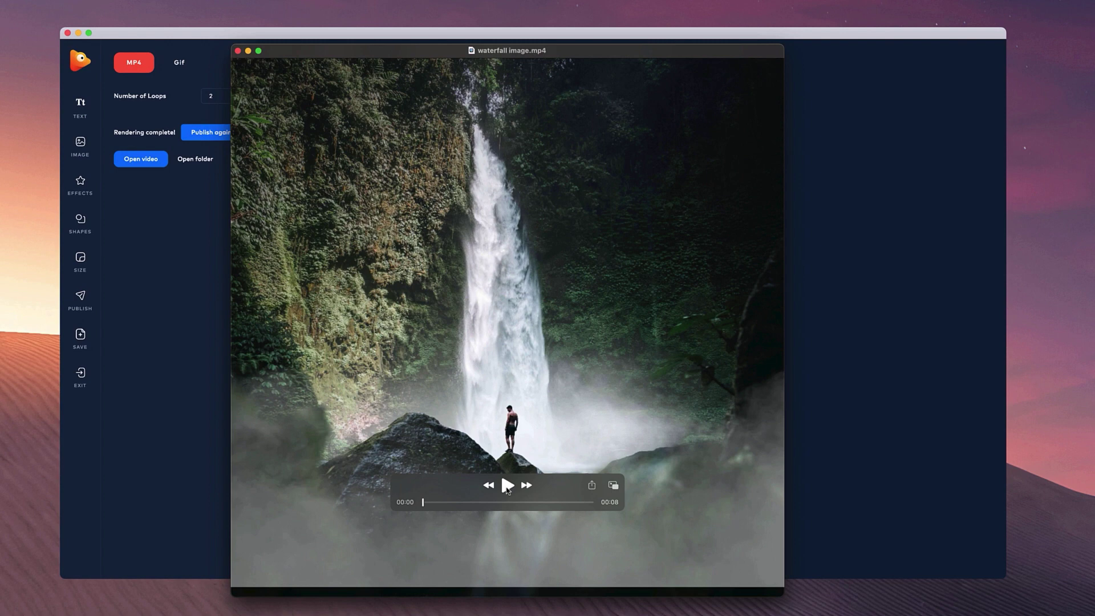
left_click(507, 486)
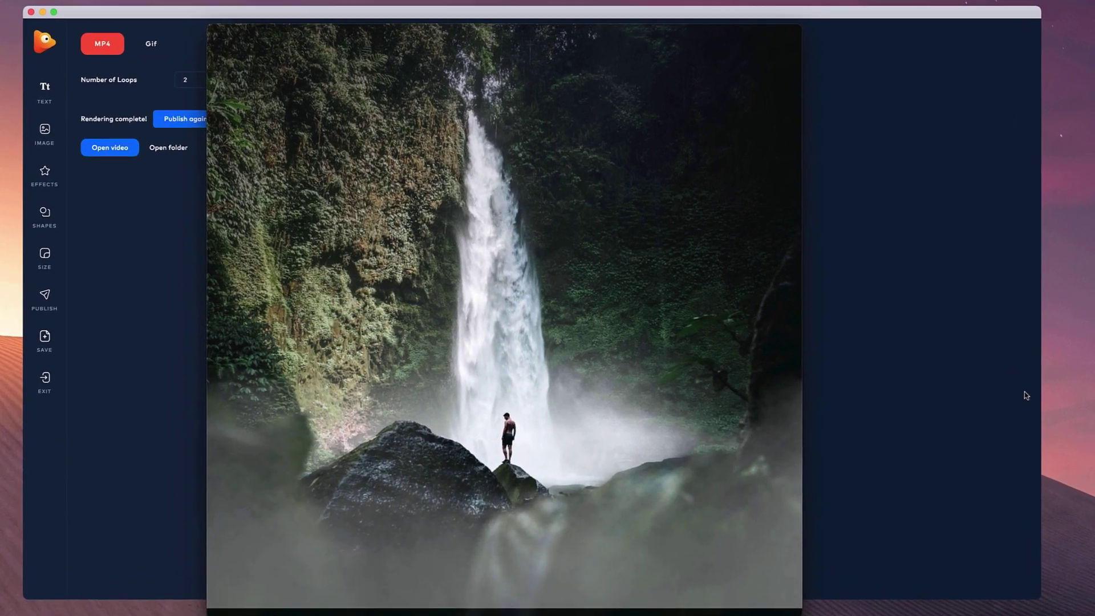